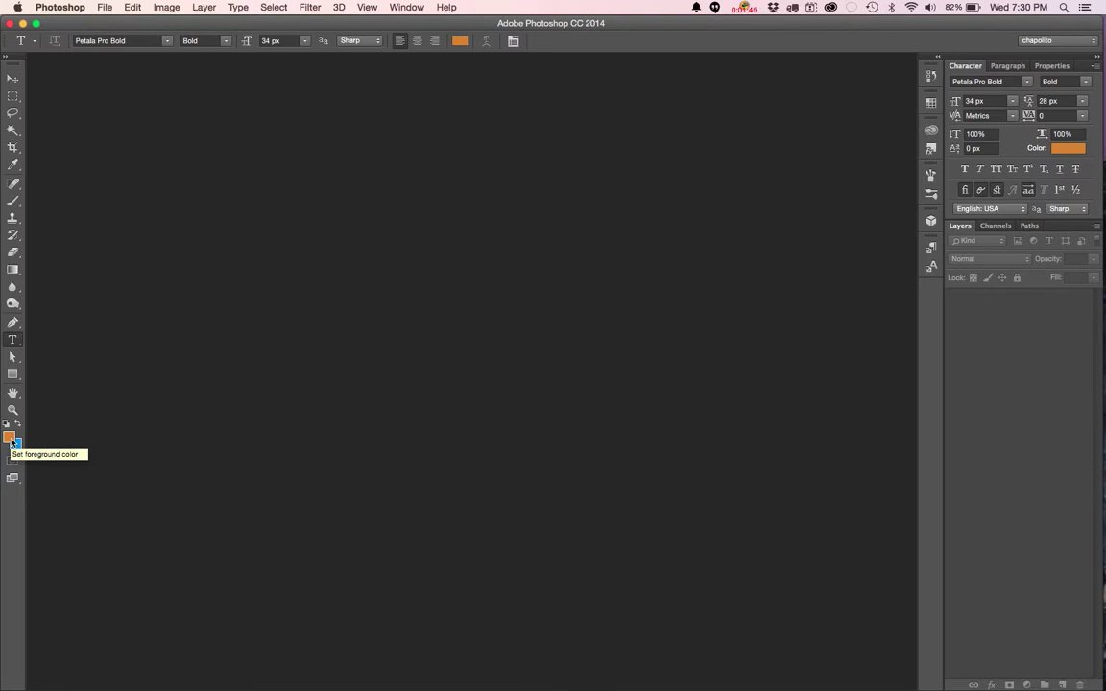
Set the foreground color to light lavender blue, hex b1b8f0.
{"action": "left_click", "coordinate": [12, 442]}
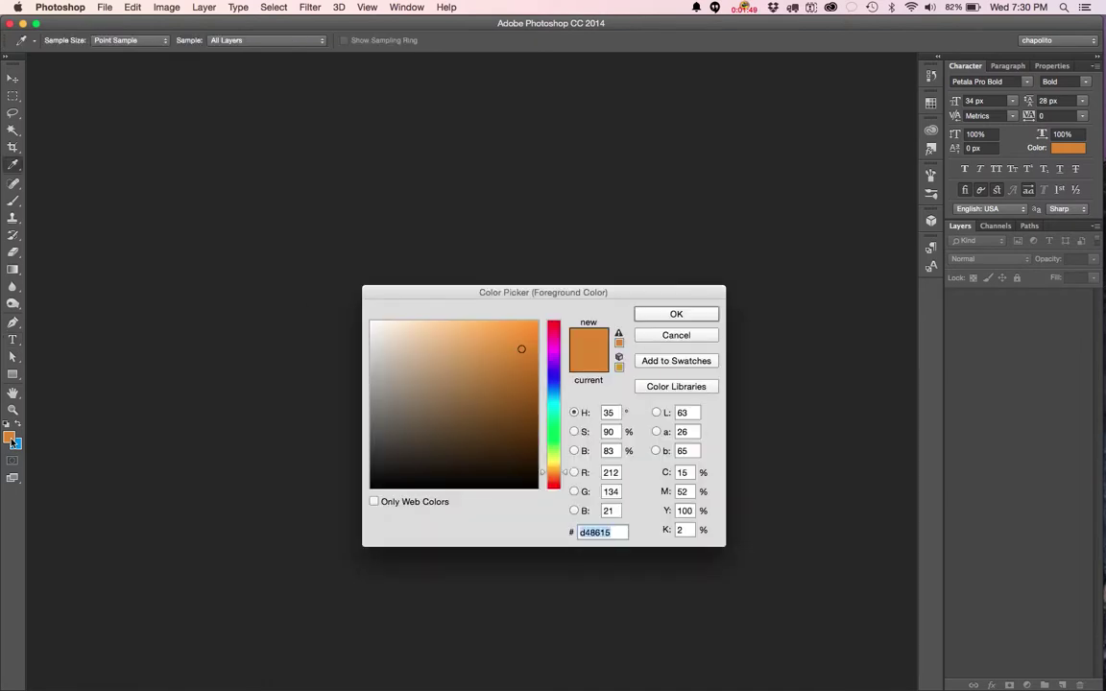
{"action": "left_click", "coordinate": [553, 380]}
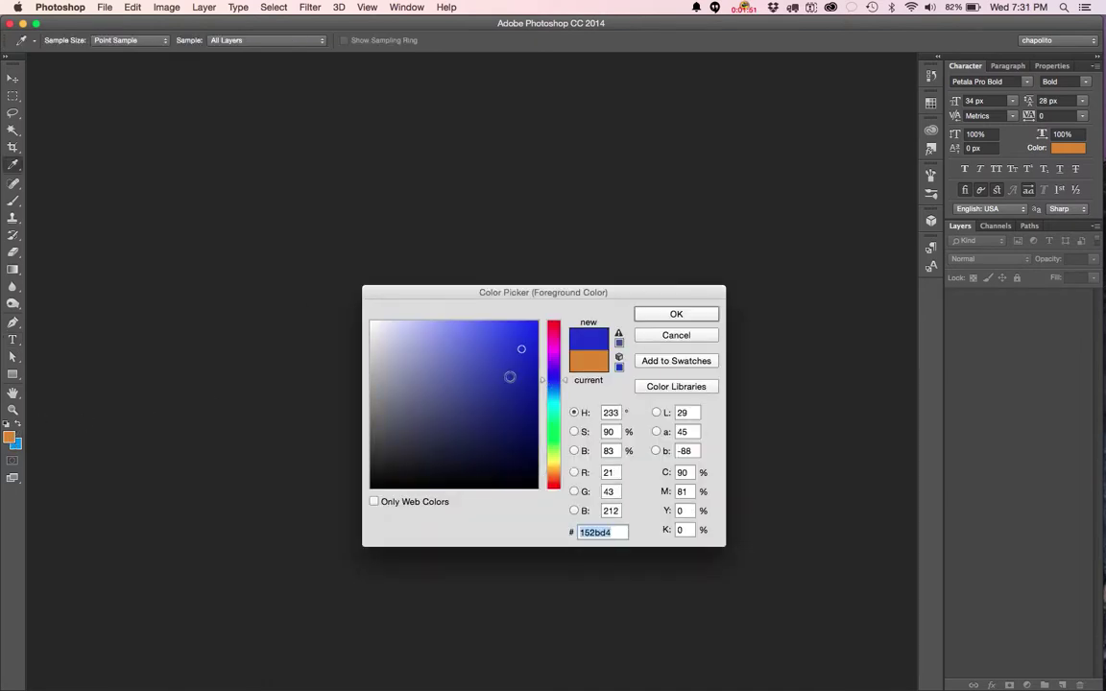
{"action": "left_click", "coordinate": [480, 368]}
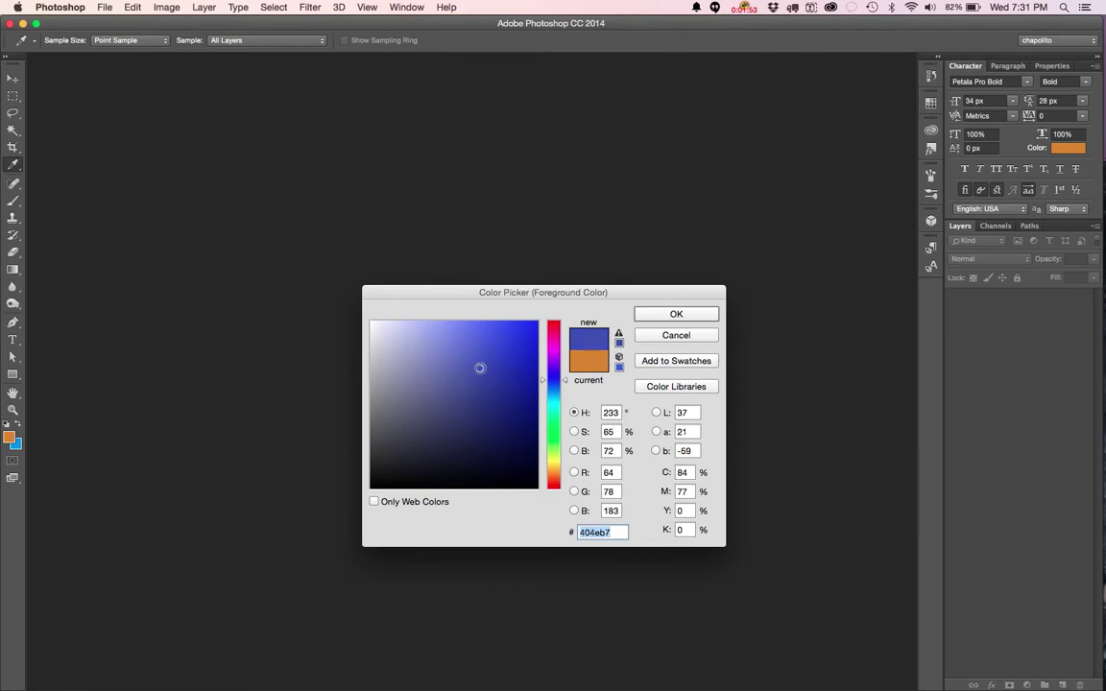
{"action": "left_click", "coordinate": [414, 331]}
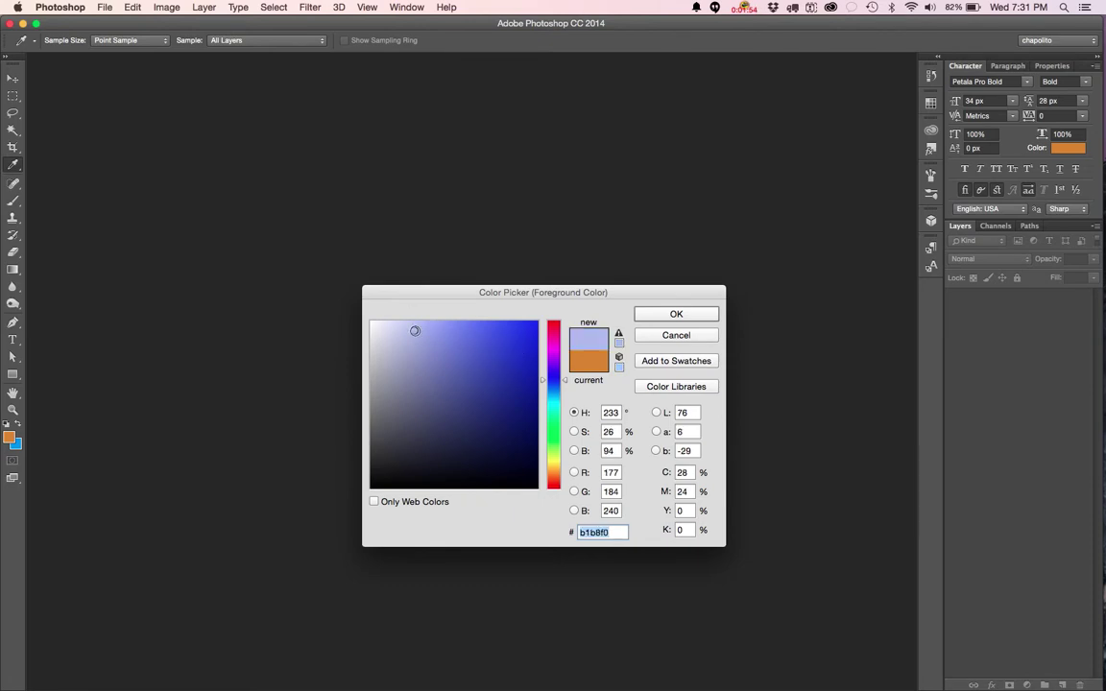
{"action": "left_click", "coordinate": [688, 318]}
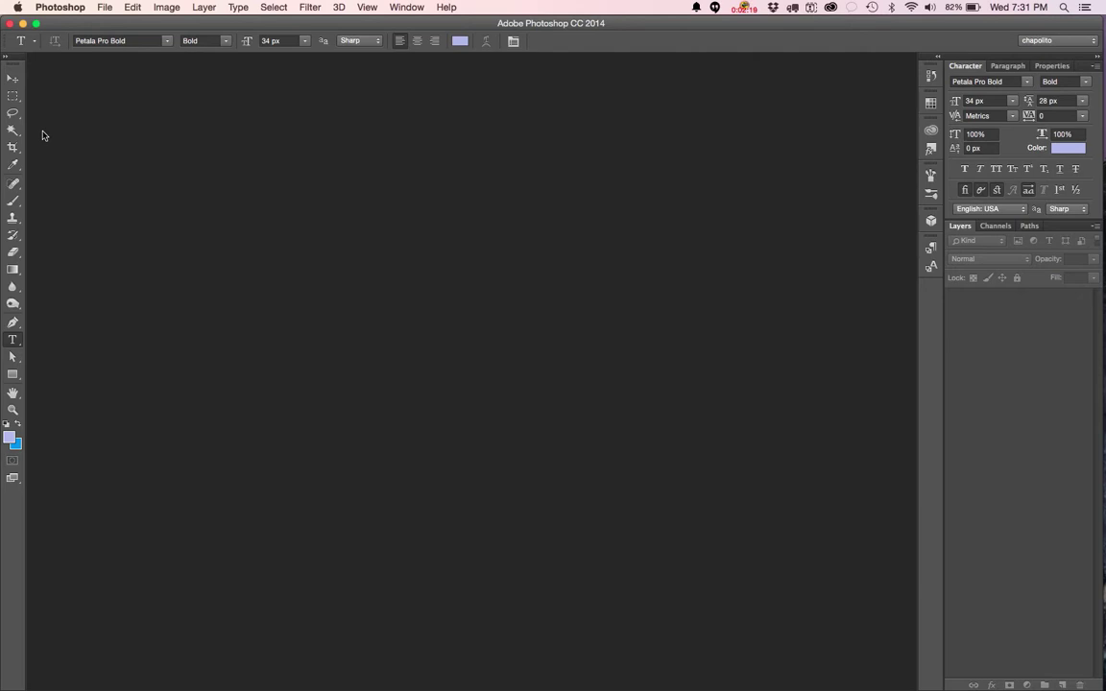
Create a new 500 by 700 pixel RGB document at 72 pixels/inch with a white background.
{"action": "key", "text": "super+n"}
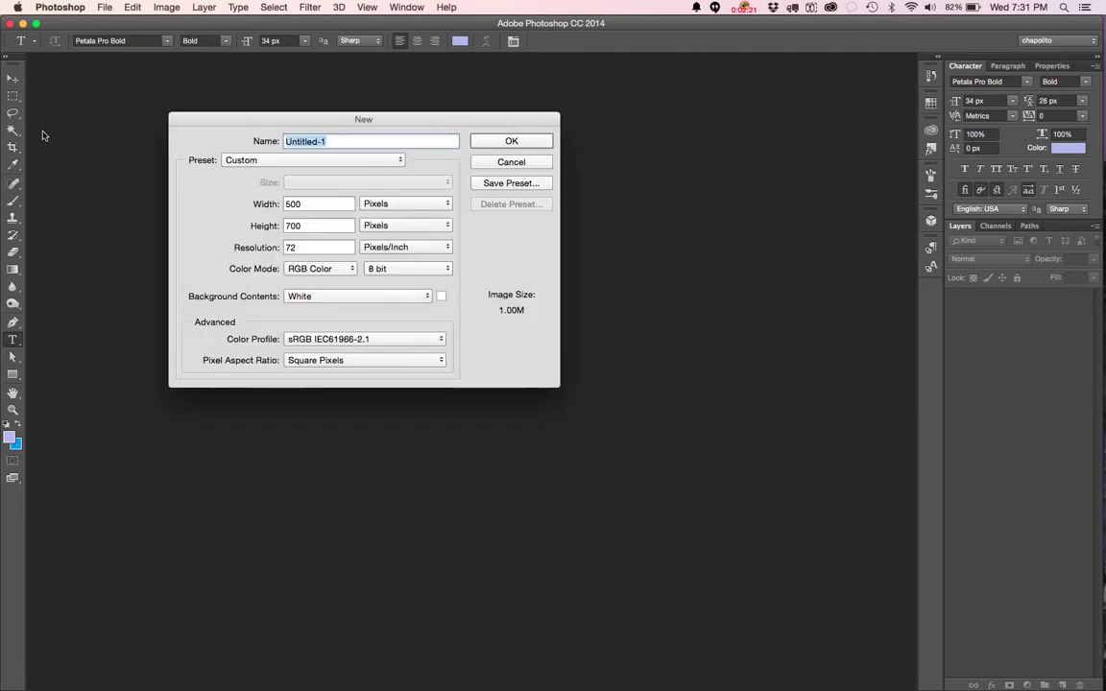
{"action": "left_click", "coordinate": [389, 202]}
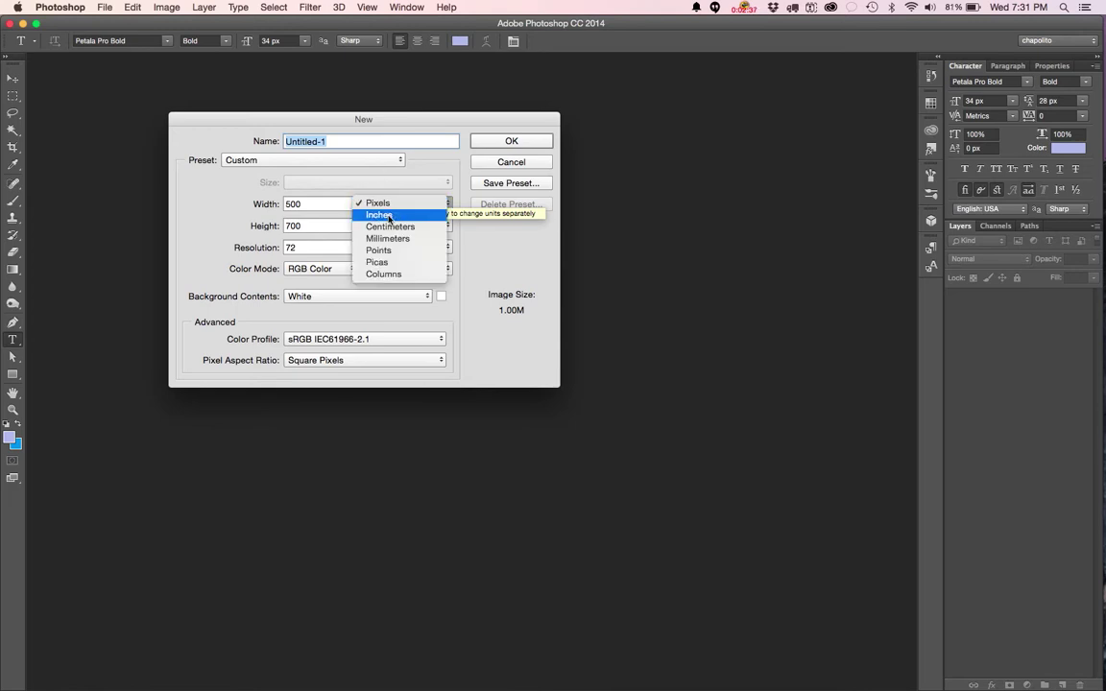
{"action": "left_click", "coordinate": [242, 189]}
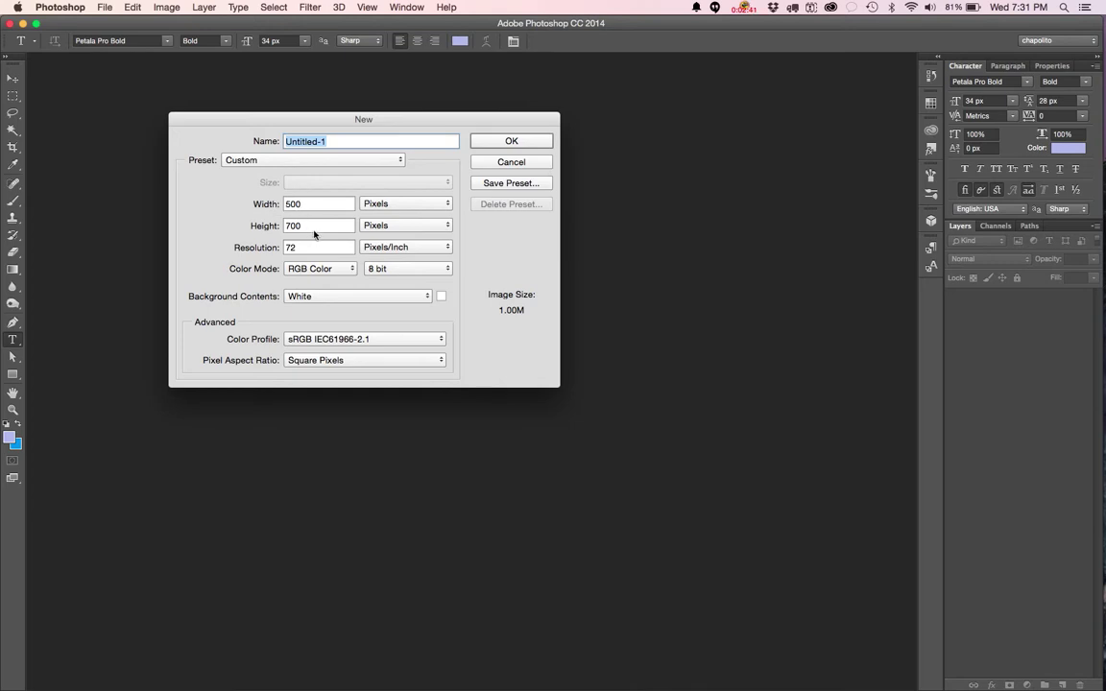
{"action": "left_click", "coordinate": [497, 143]}
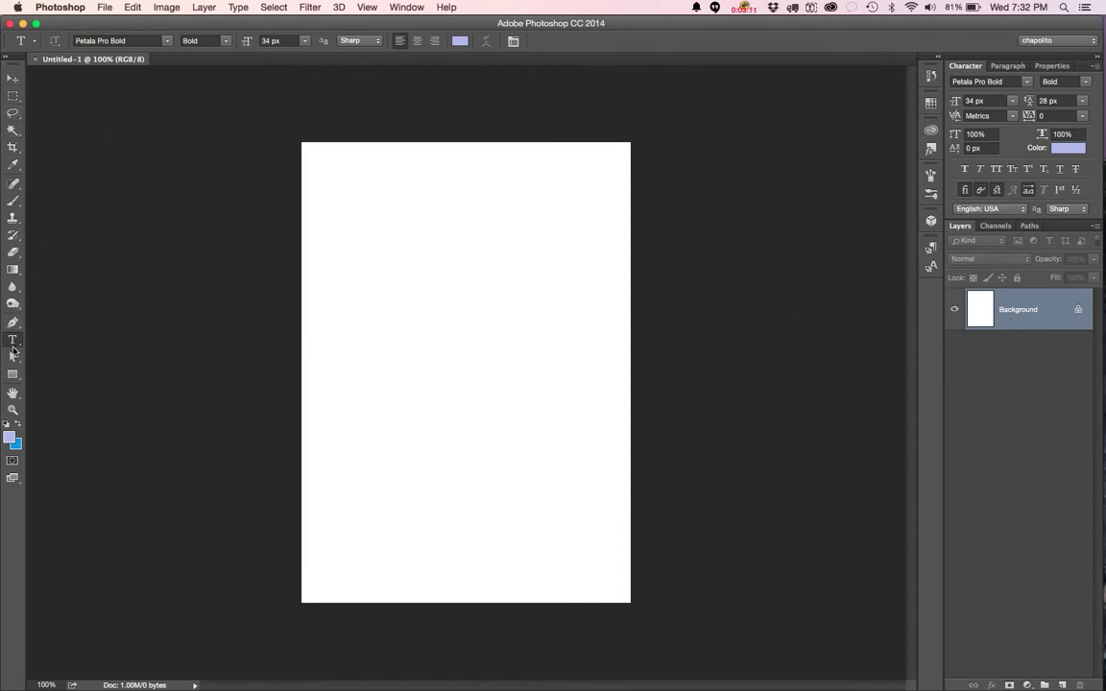
Add a line of point text reading "Hi World" slightly above the middle of the canvas.
{"action": "left_click", "coordinate": [425, 323]}
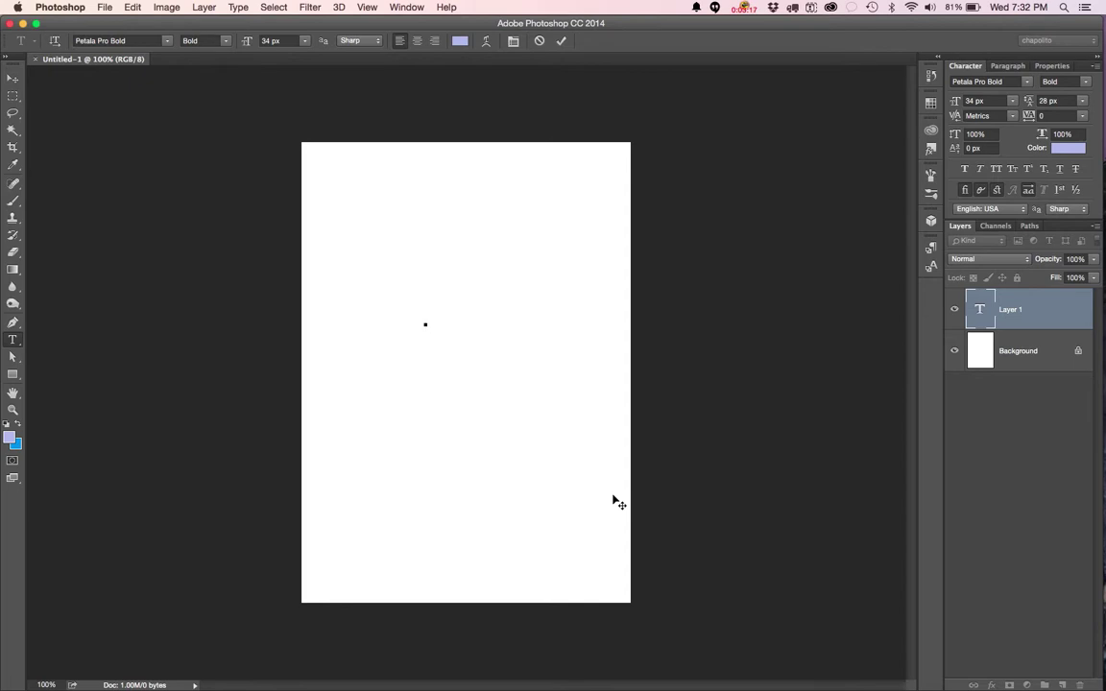
{"action": "type", "text": "Hi Worl"}
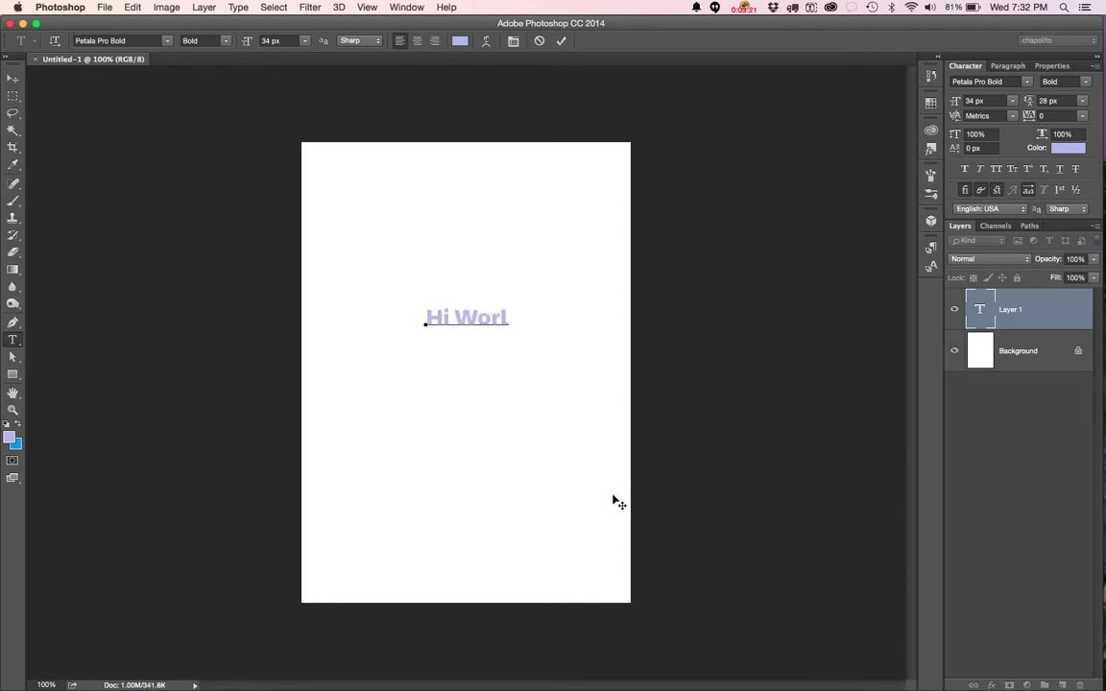
{"action": "type", "text": "d"}
{"action": "left_click", "coordinate": [12, 81]}
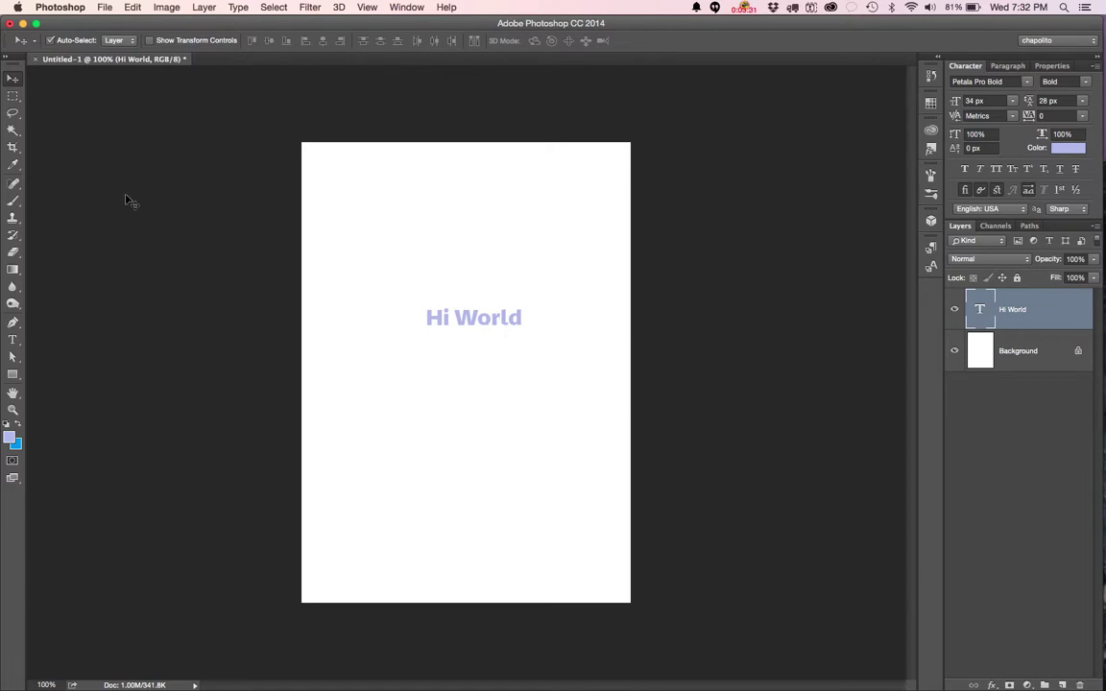
Add a second point text line reading "Hi World" just below the first one as its own layer.
{"action": "left_click", "coordinate": [14, 341]}
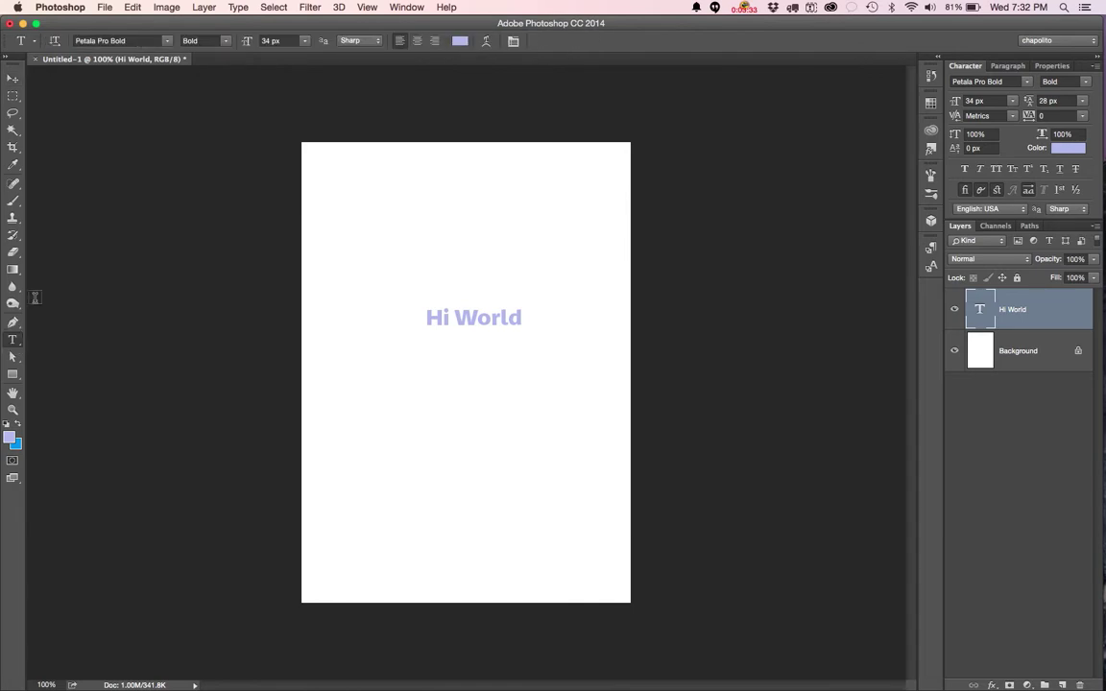
{"action": "left_click", "coordinate": [430, 358]}
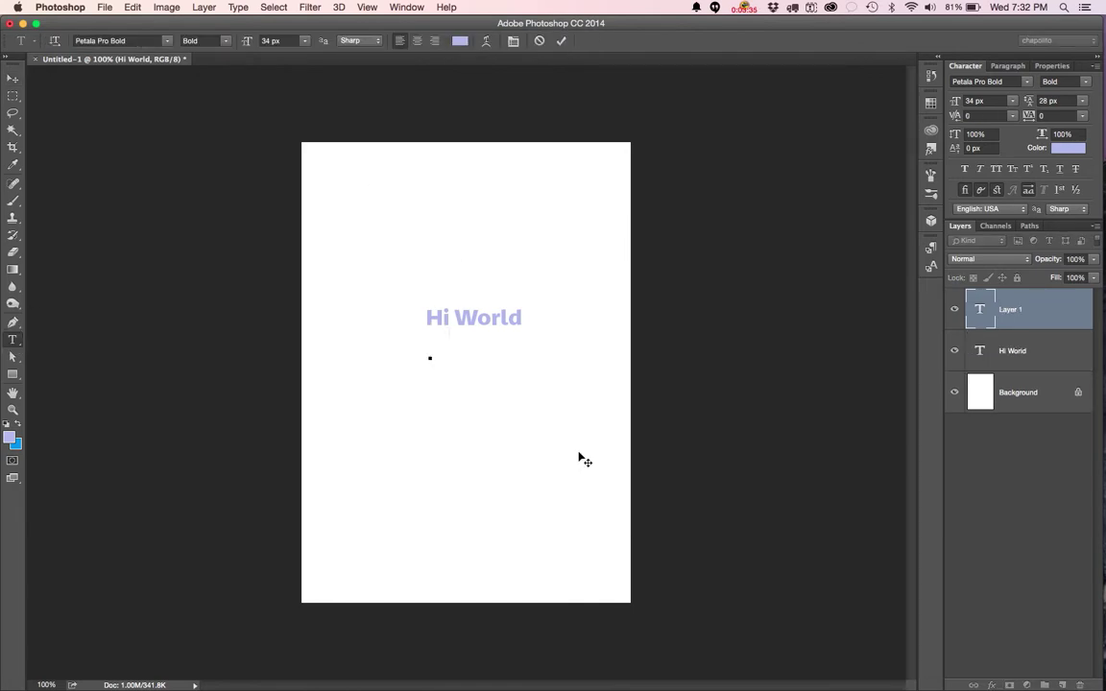
{"action": "type", "text": "Hi World"}
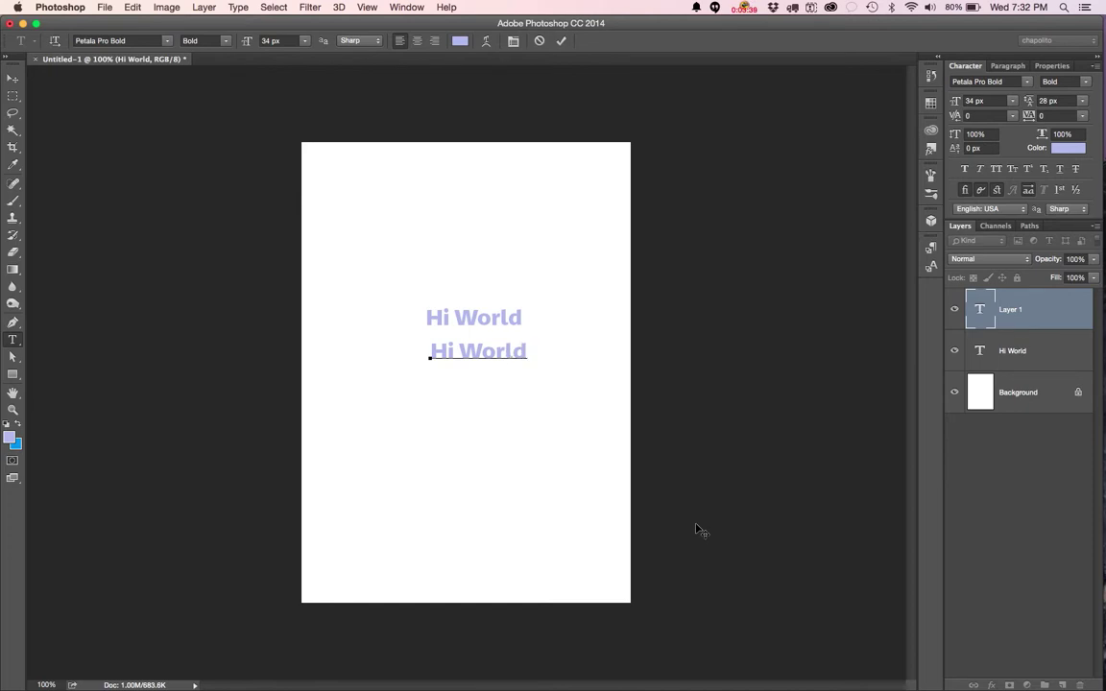
{"action": "key", "text": "super"}
{"action": "key", "text": "super+Return"}
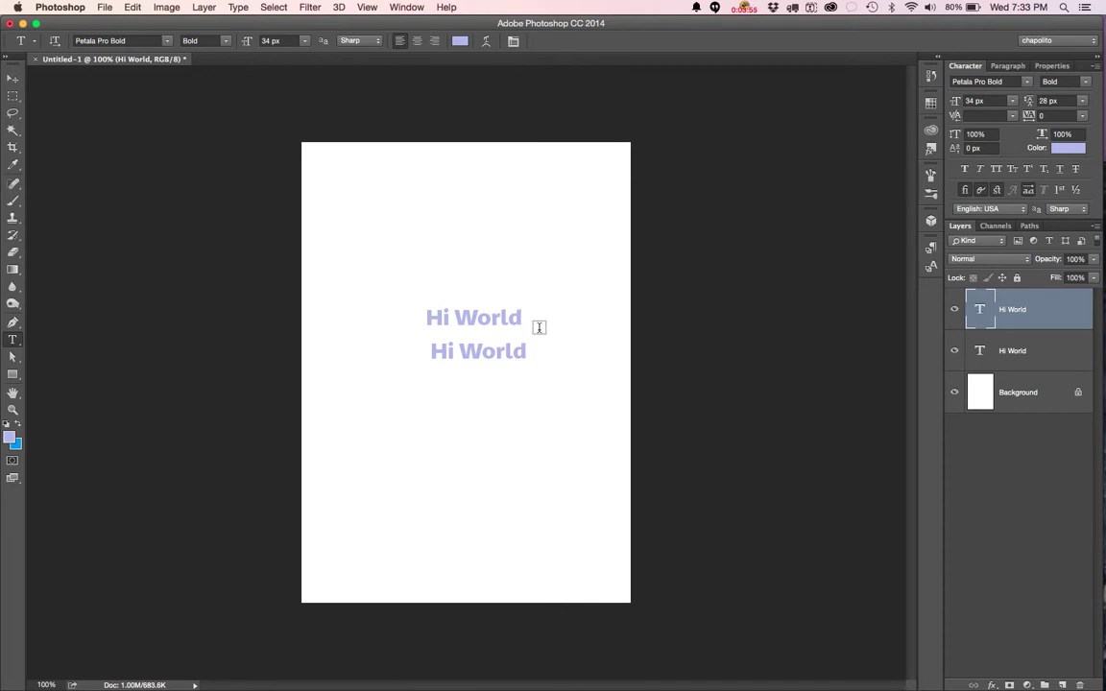
Add one empty layer above the lower Hi World layer and another above the Background, and delete both again.
{"action": "left_click", "coordinate": [1036, 351]}
{"action": "left_click", "coordinate": [1038, 319]}
{"action": "left_click", "coordinate": [1034, 354]}
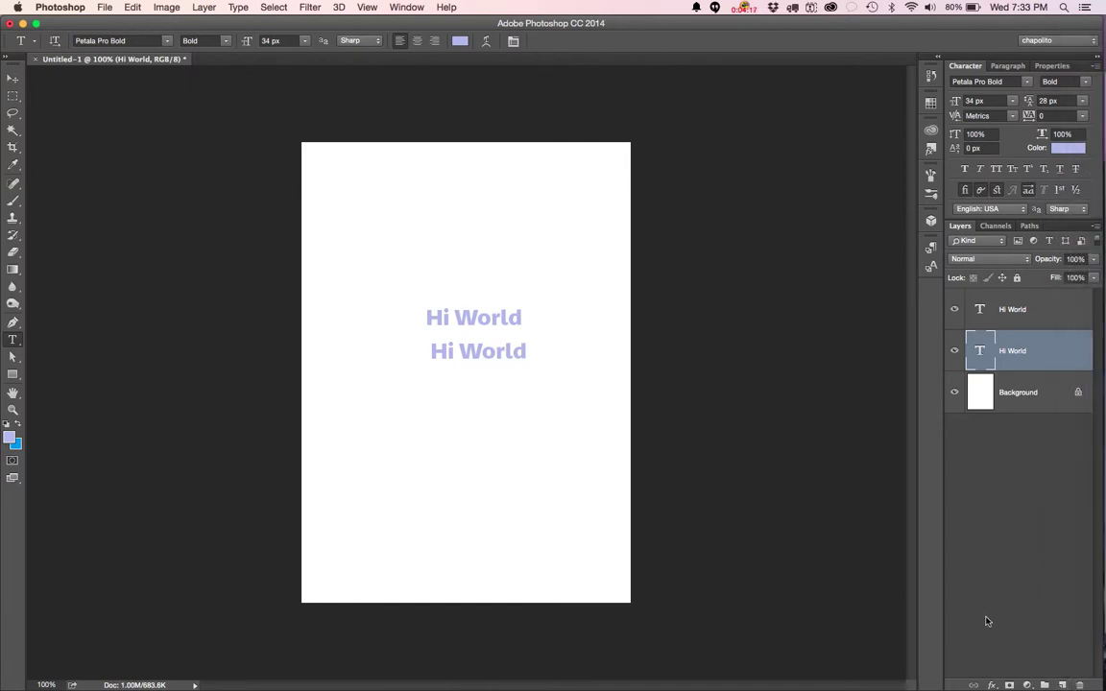
{"action": "left_click", "coordinate": [1064, 685]}
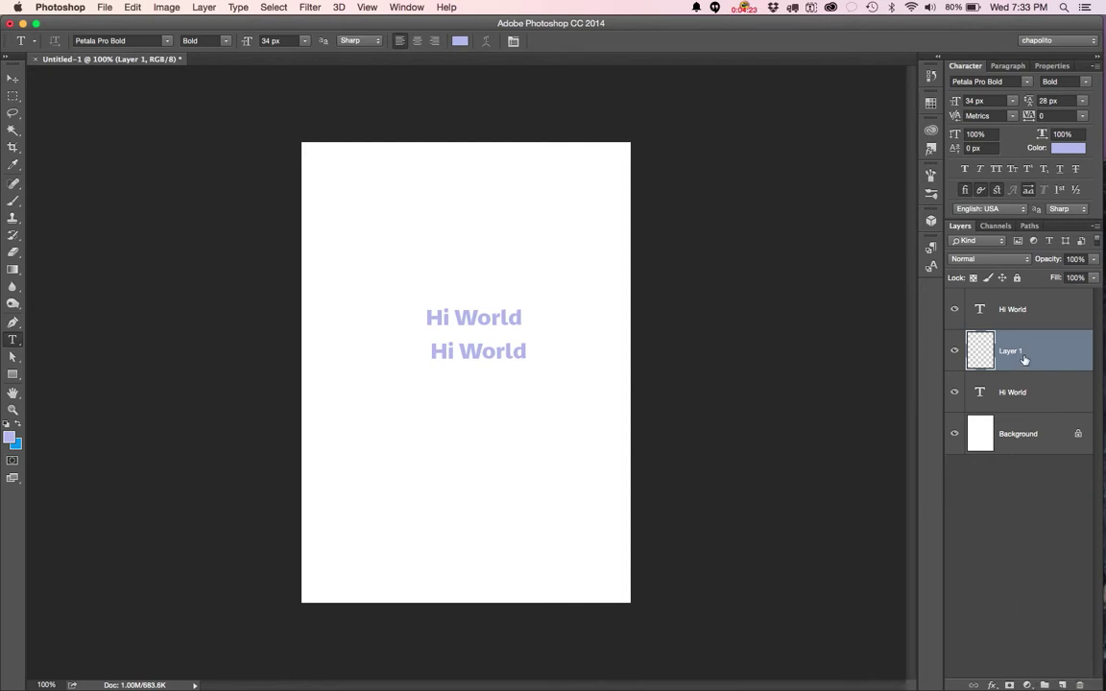
{"action": "left_click", "coordinate": [1013, 444]}
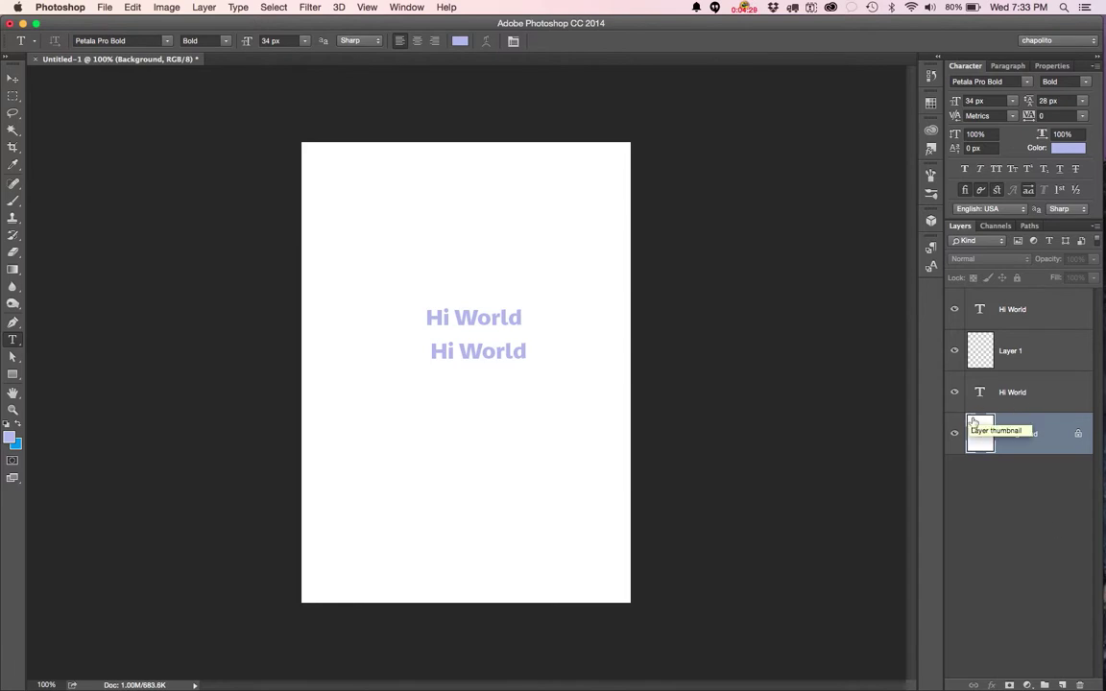
{"action": "left_click", "coordinate": [1062, 685]}
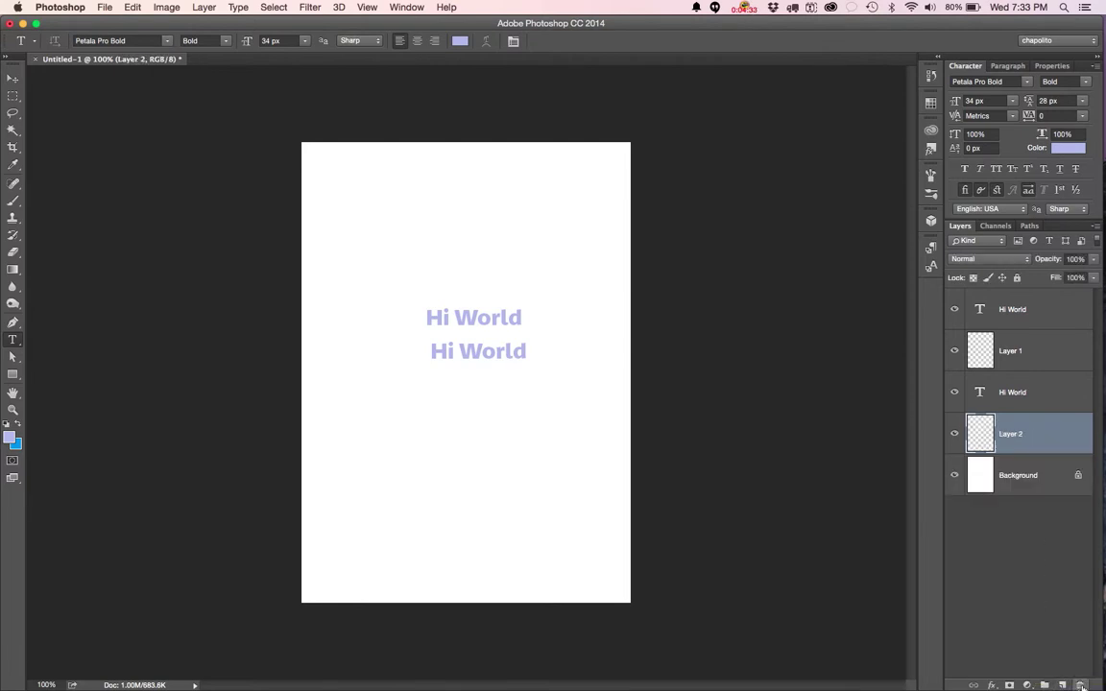
{"action": "key", "text": "BackSpace"}
{"action": "left_click_drag", "start_coordinate": [994, 363], "coordinate": [1079, 684]}
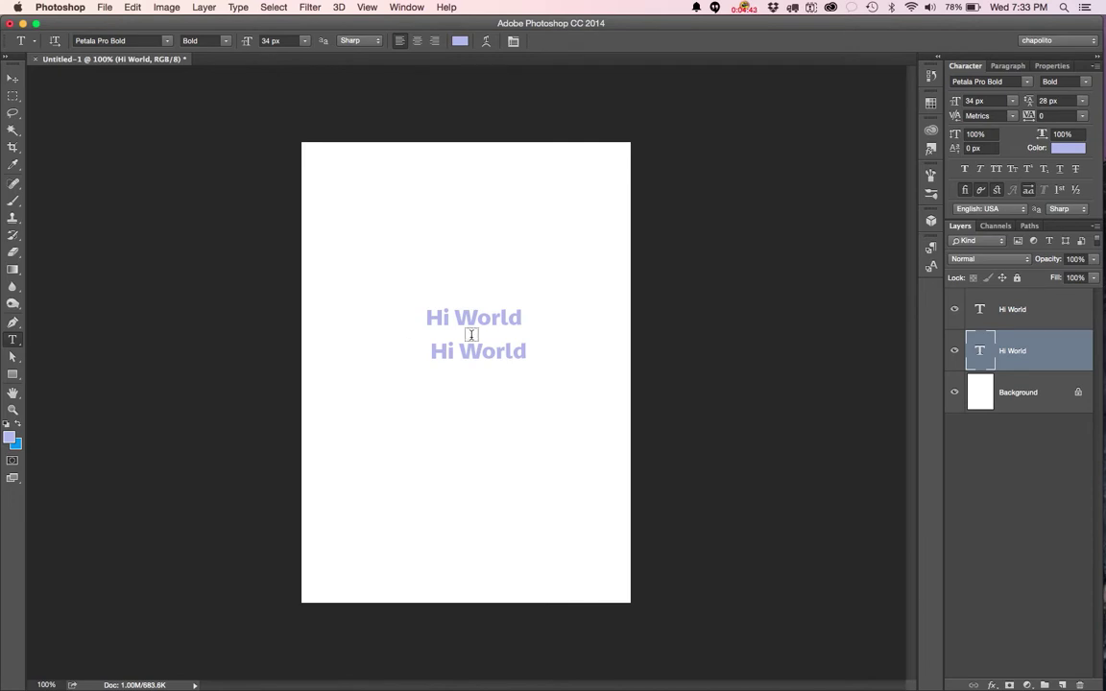
Draw a wide paragraph text box above the two text lines and enter "Hi Mom I'm on You" in it.
{"action": "left_click", "coordinate": [394, 200]}
{"action": "left_click_drag", "start_coordinate": [395, 200], "coordinate": [582, 282]}
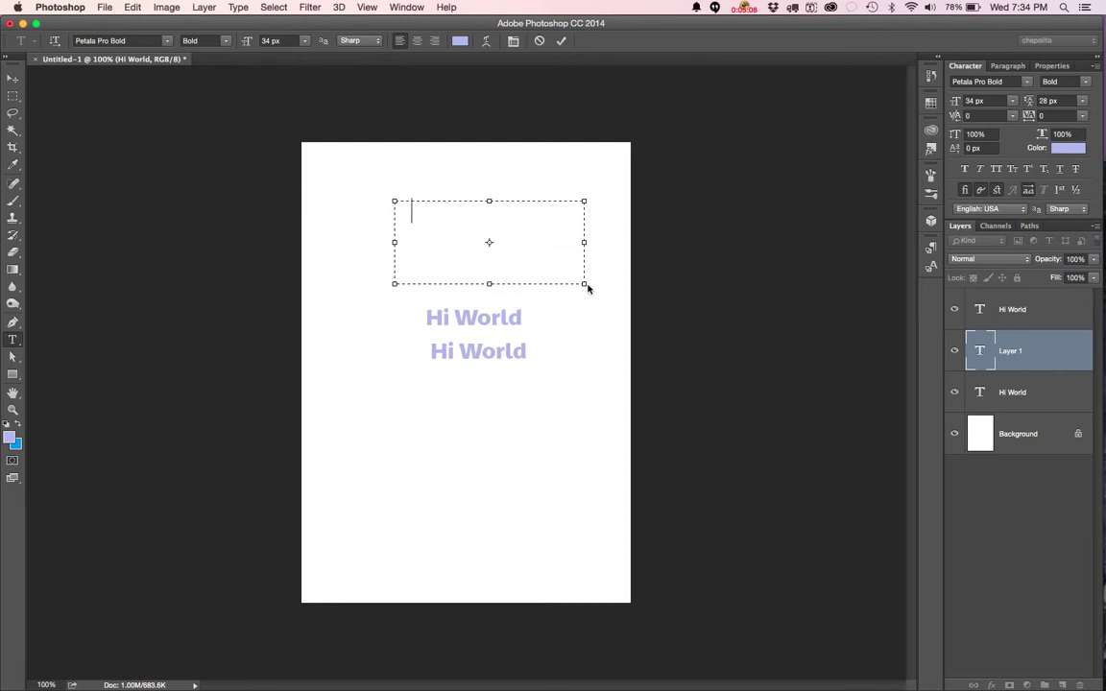
{"action": "type", "text": "Hi Mom"}
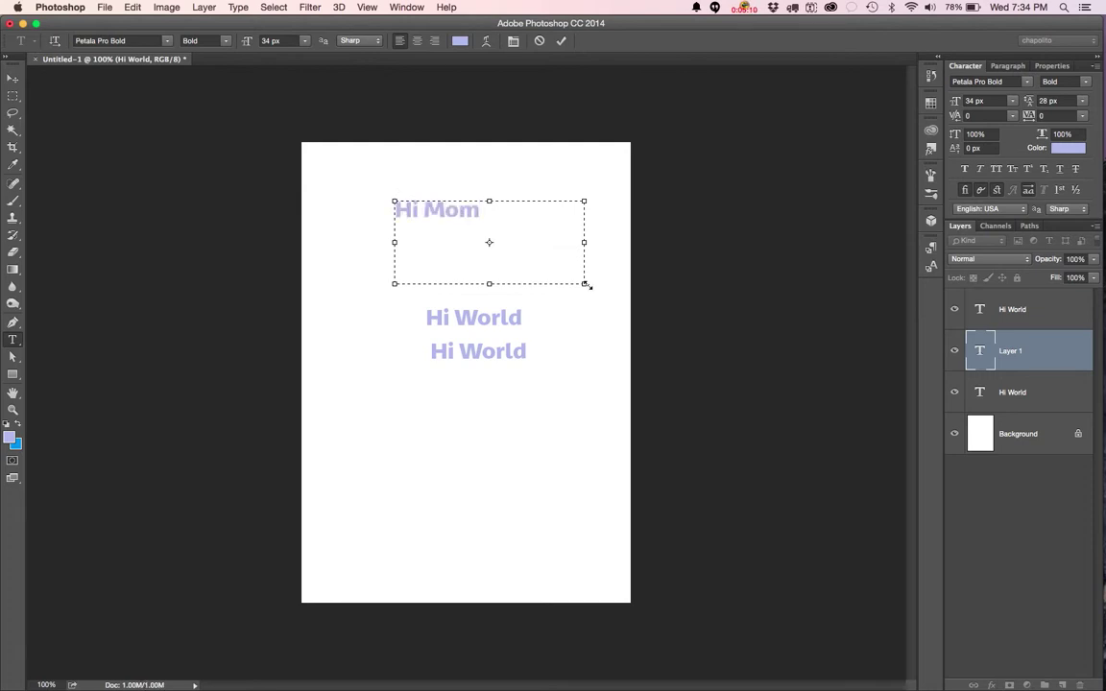
{"action": "type", "text": " I'm on Yout"}
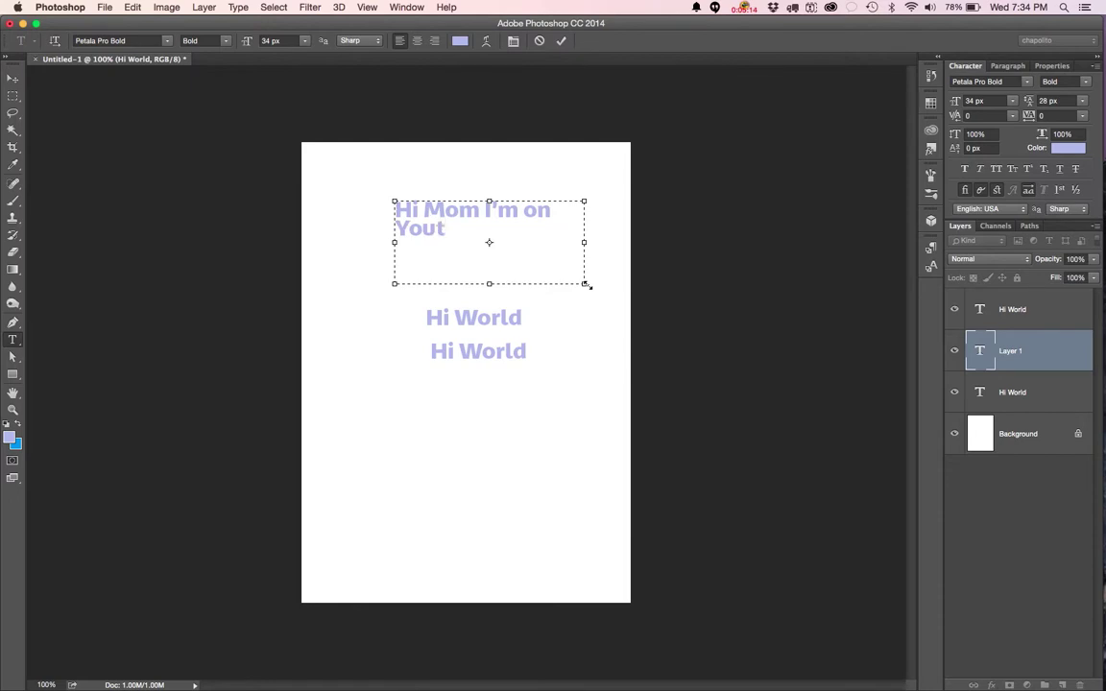
{"action": "key", "text": "BackSpace"}
{"action": "key", "text": "BackSpace"}
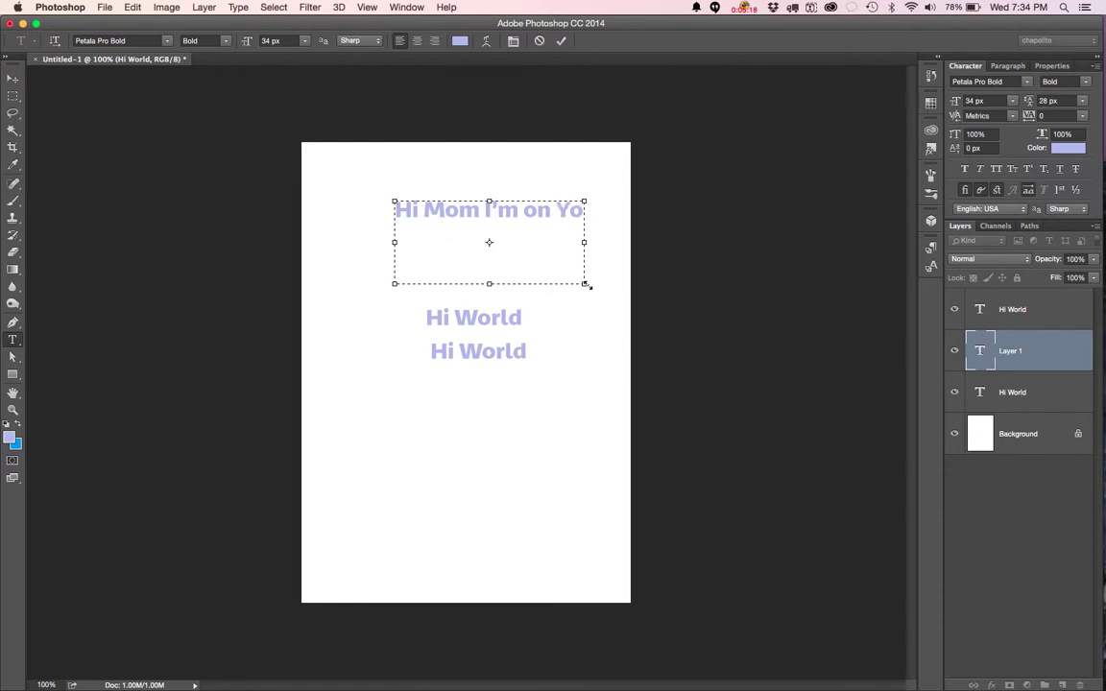
{"action": "type", "text": "u"}
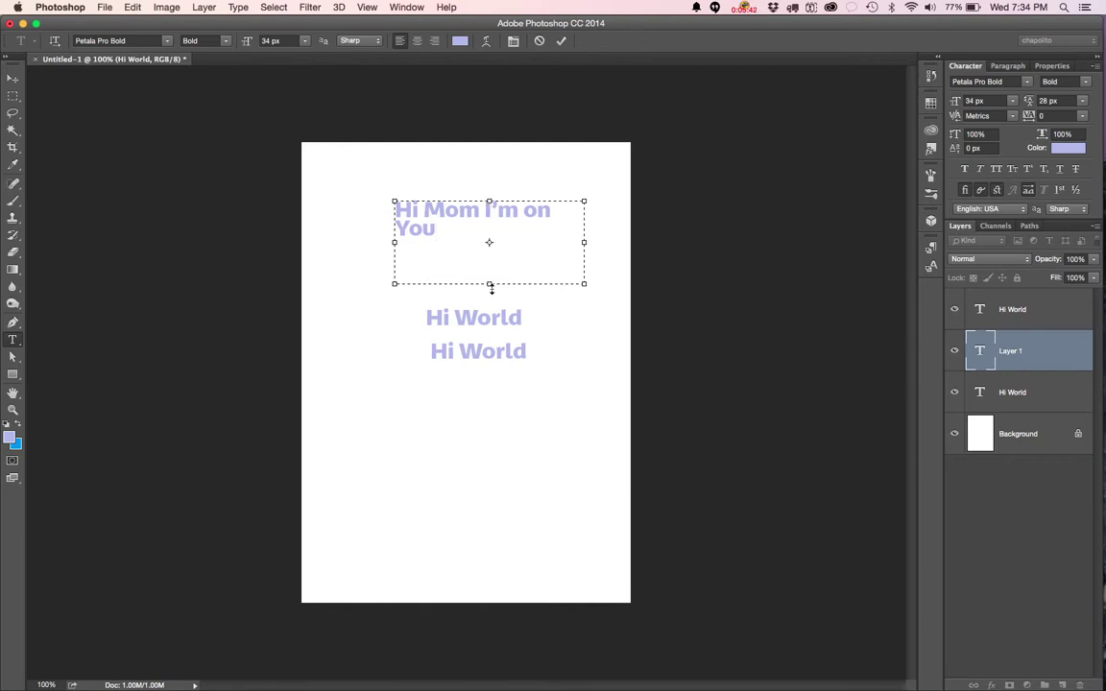
Narrow the paragraph text box and shorten it to just below "I'm on", and commit the text.
{"action": "left_click_drag", "start_coordinate": [582, 282], "coordinate": [430, 352]}
{"action": "left_click_drag", "start_coordinate": [506, 350], "coordinate": [470, 352]}
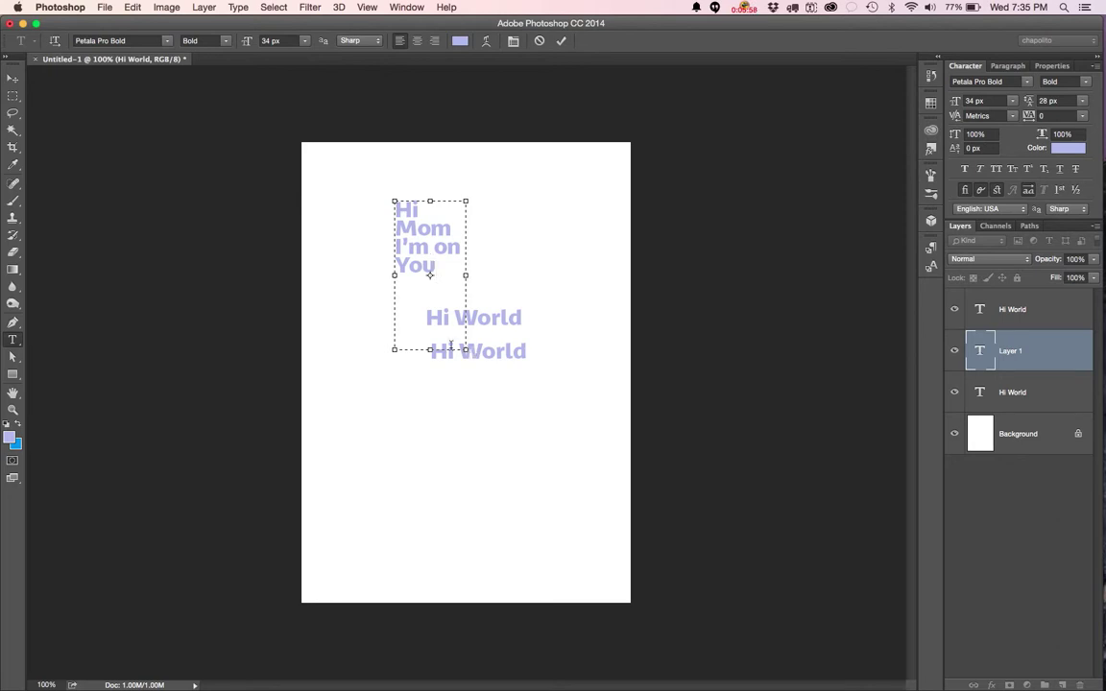
{"action": "left_click_drag", "start_coordinate": [430, 350], "coordinate": [424, 257]}
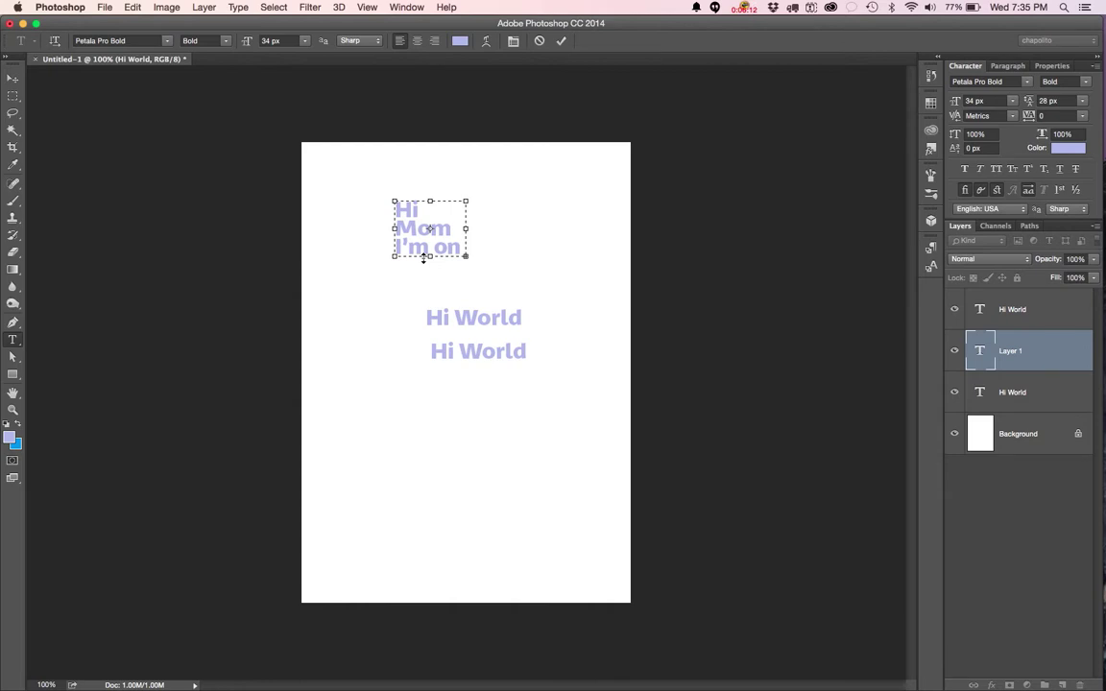
{"action": "mouse_move", "coordinate": [423, 257]}
{"action": "left_mouse_down"}
{"action": "mouse_move", "coordinate": [429, 338]}
{"action": "mouse_move", "coordinate": [429, 265]}
{"action": "left_mouse_up"}
{"action": "left_click", "coordinate": [11, 83]}
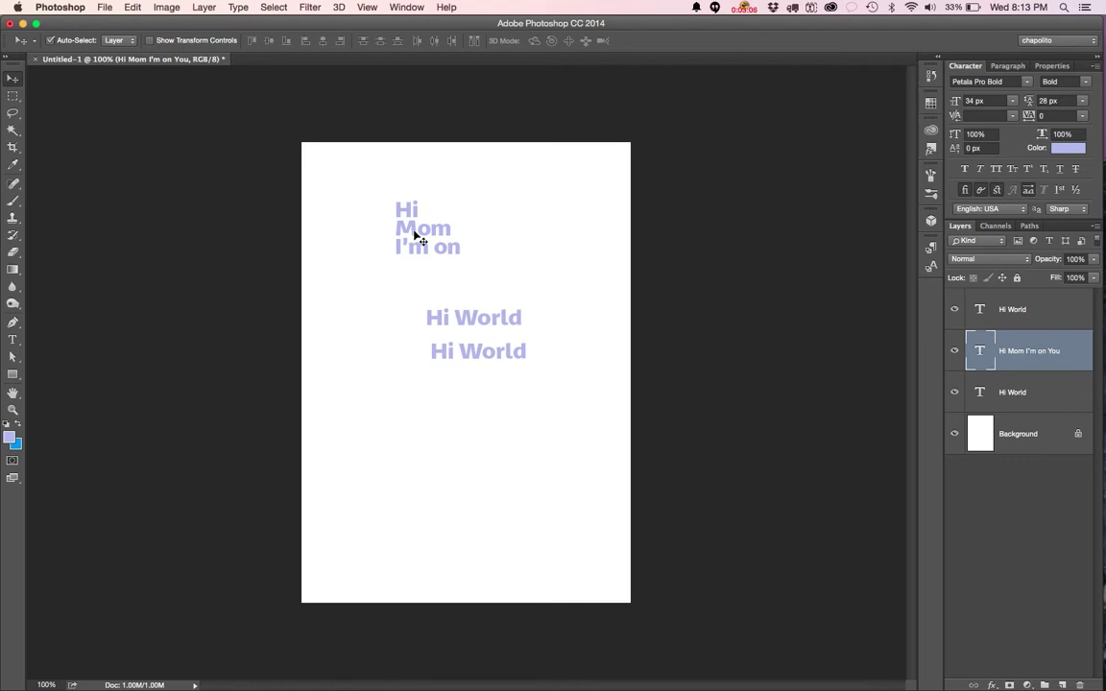
Select the text layers one at a time, finishing with the Hi World layer directly above the Background.
{"action": "left_click", "coordinate": [476, 324]}
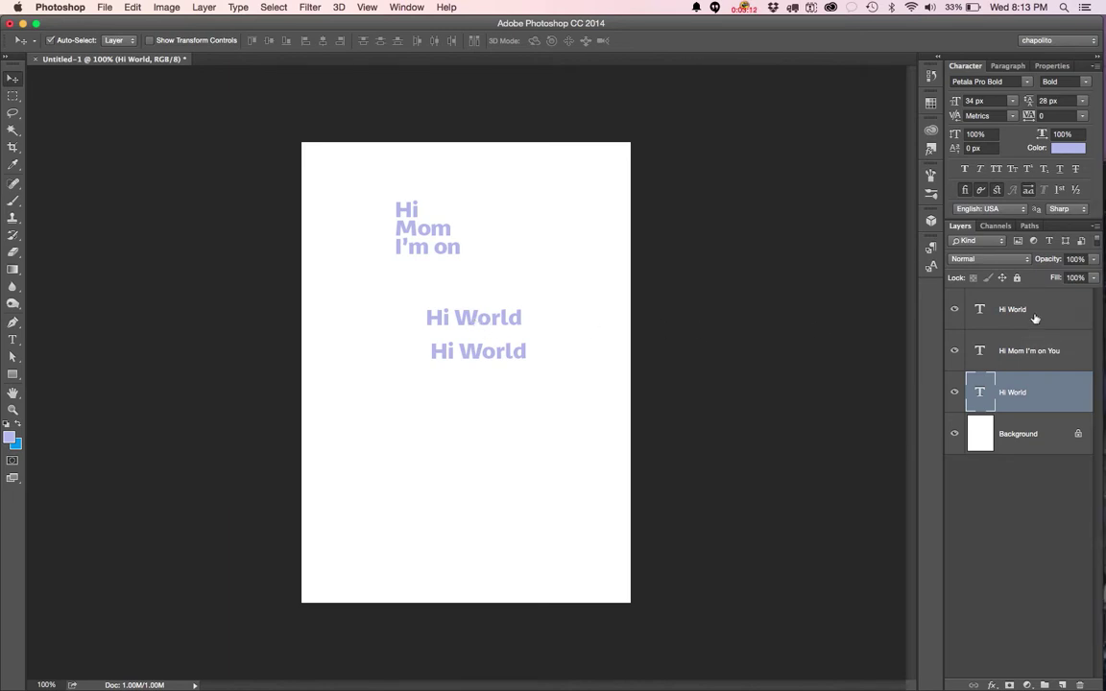
{"action": "left_click", "coordinate": [1036, 319]}
{"action": "left_click", "coordinate": [1024, 361]}
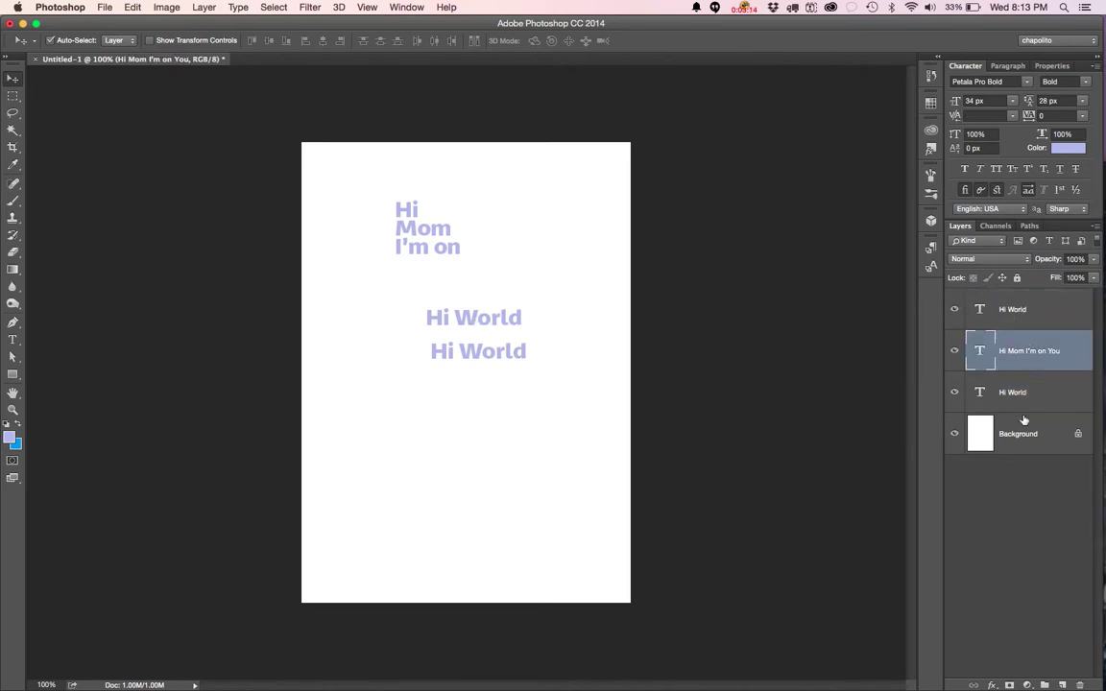
{"action": "left_click", "coordinate": [1004, 402]}
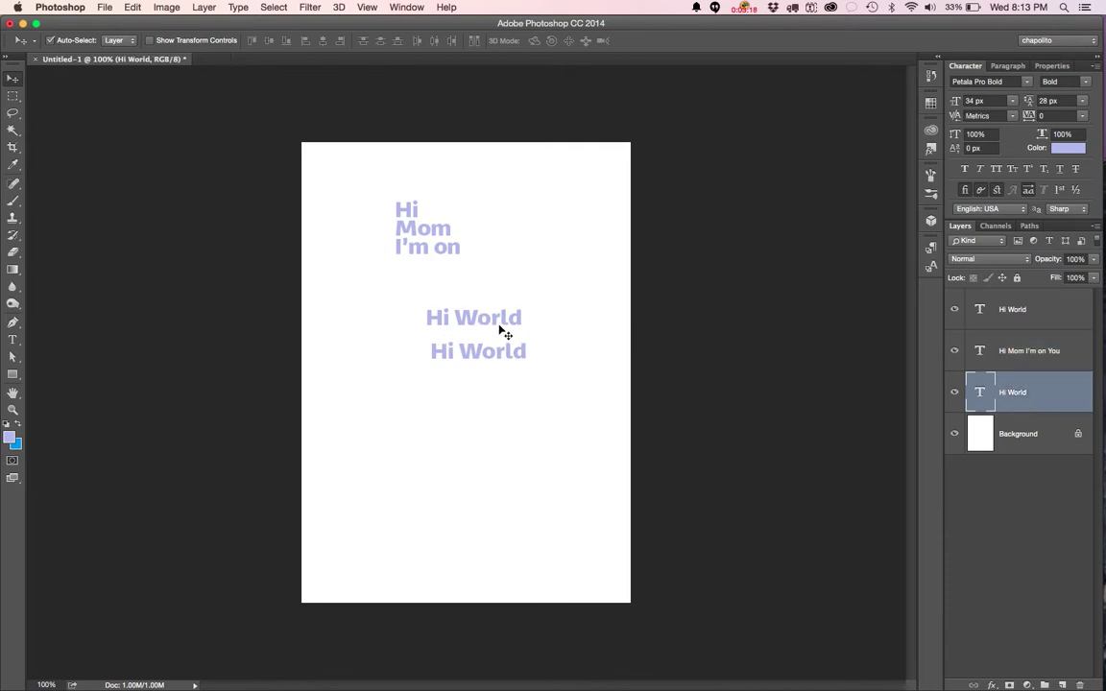
Select all three text layers together, first on the canvas and again as a range in the layer stack.
{"action": "left_click", "coordinate": [467, 316]}
{"action": "left_click", "coordinate": [429, 242]}
{"action": "left_click", "coordinate": [475, 353], "text": "shift"}
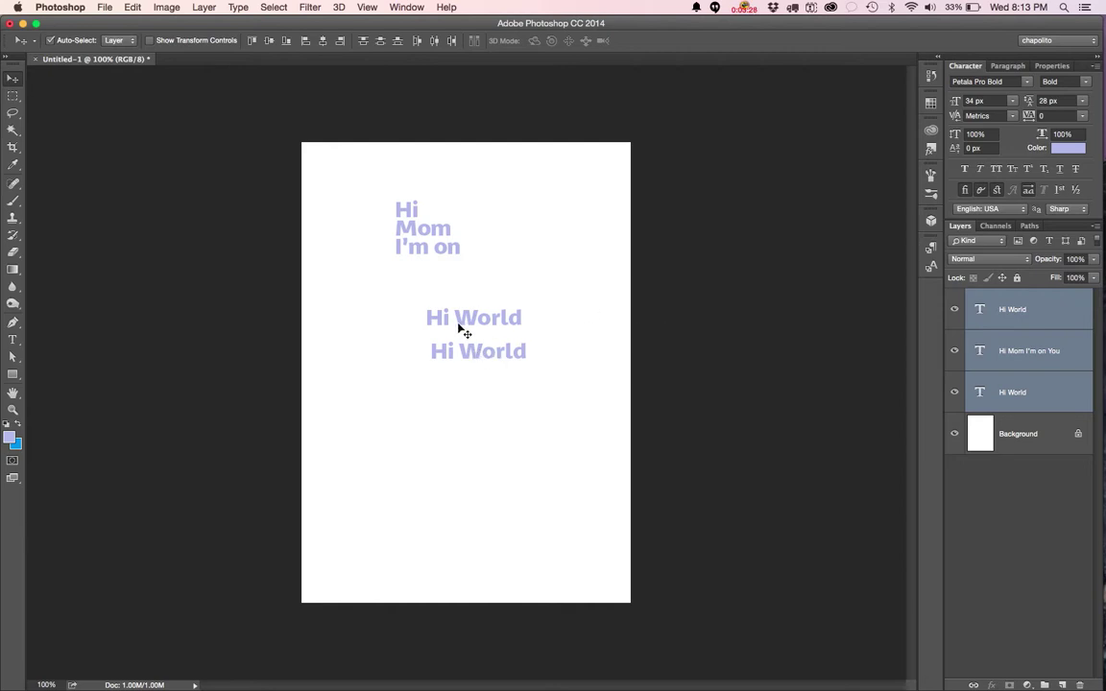
{"action": "left_click", "coordinate": [1029, 391]}
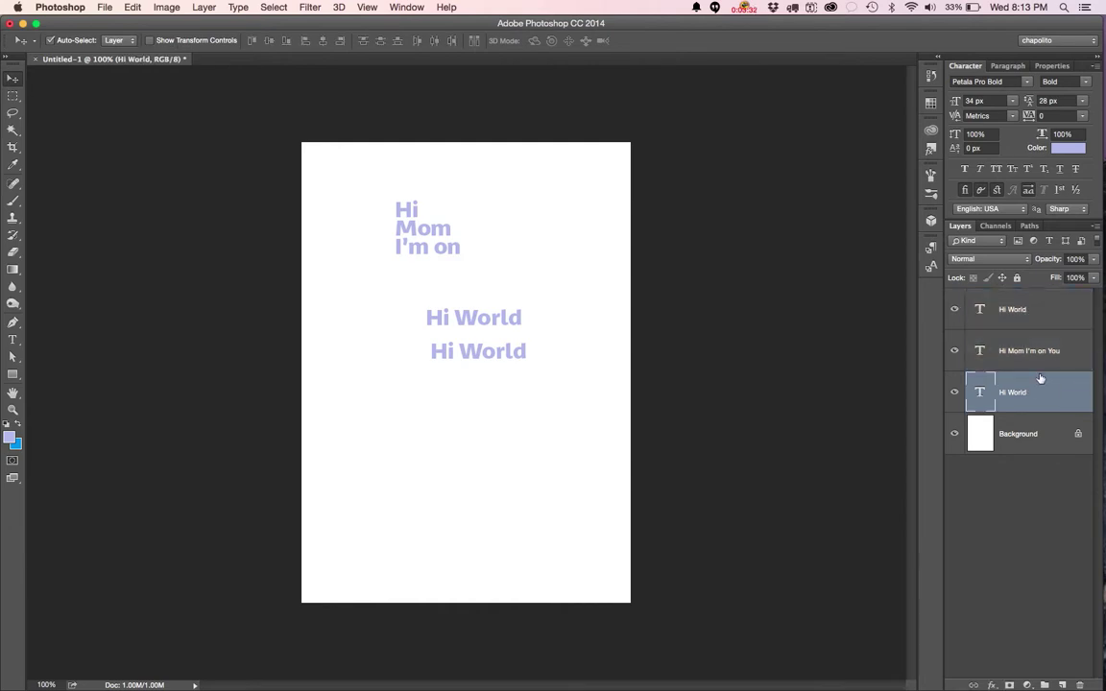
{"action": "left_click", "coordinate": [1019, 310], "text": "shift"}
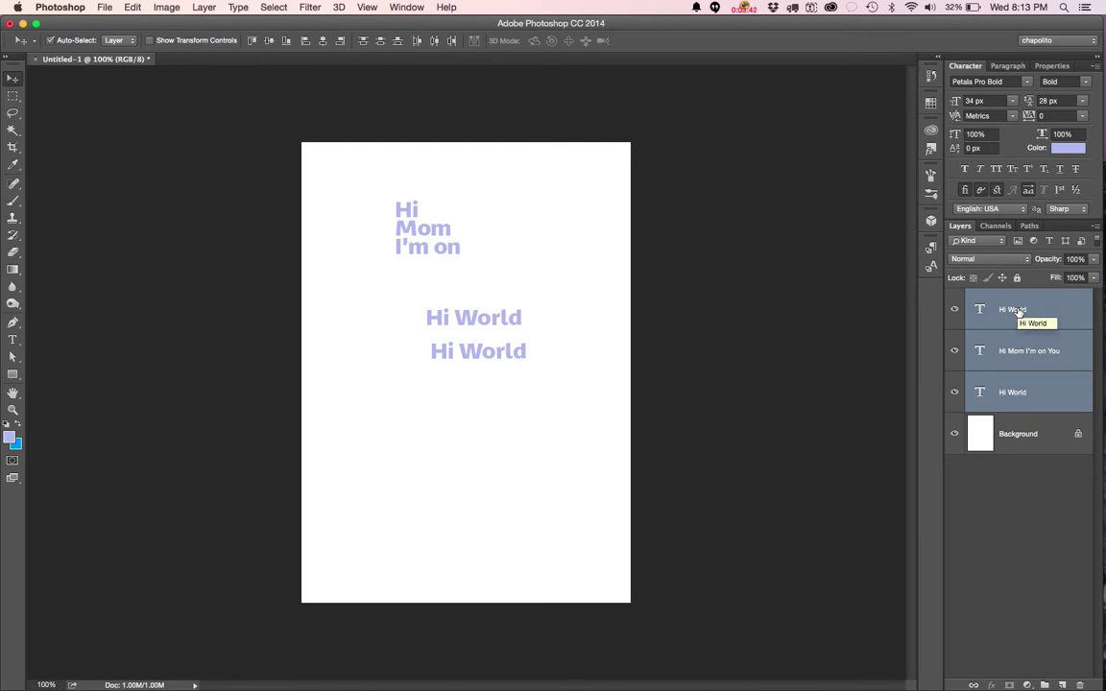
Select only the two Hi World layers, then the whole three-layer text range, and only the two Hi World layers again.
{"action": "left_click", "coordinate": [1020, 391]}
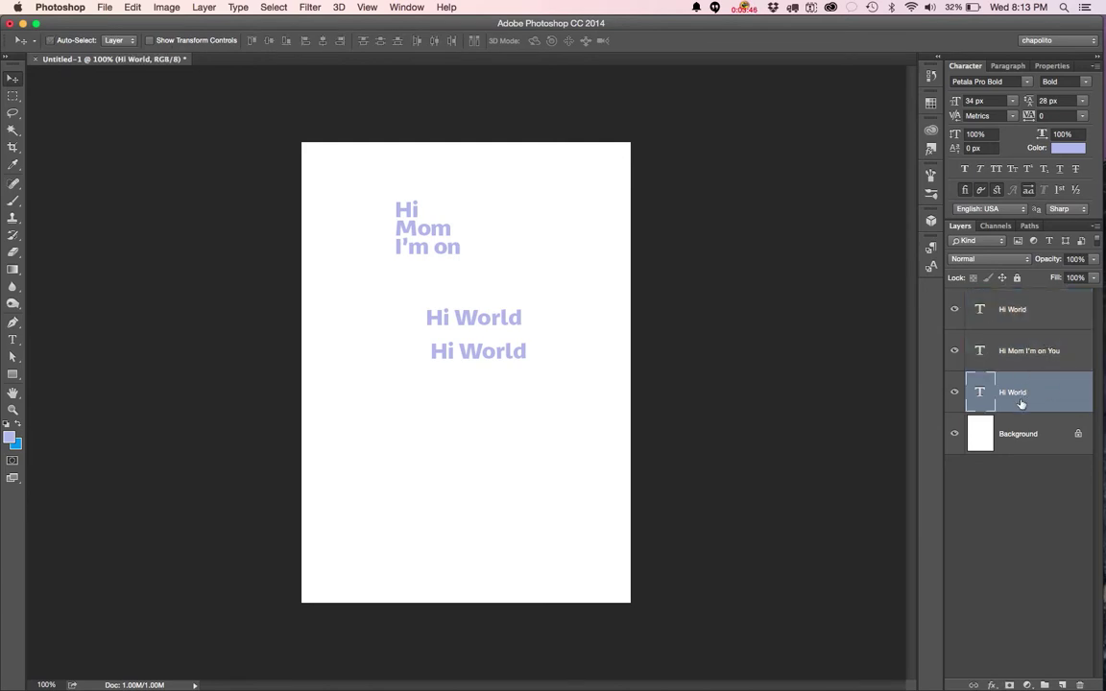
{"action": "left_click", "coordinate": [1018, 309], "text": "super"}
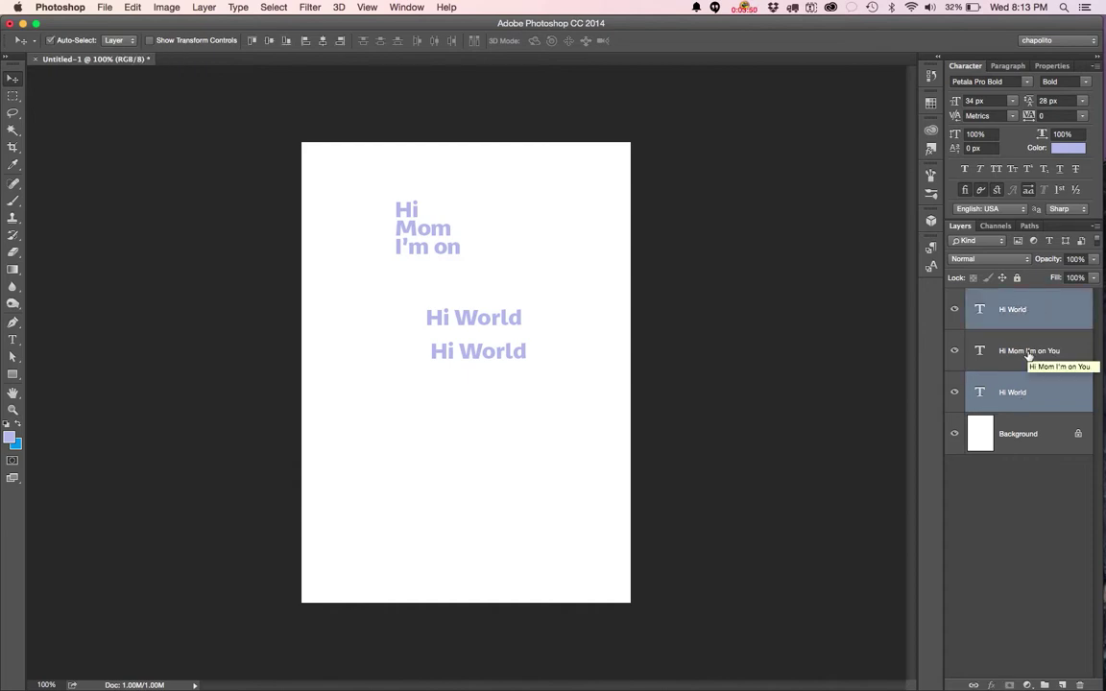
{"action": "left_click_drag", "start_coordinate": [1035, 324], "coordinate": [1011, 375]}
{"action": "left_click", "coordinate": [1010, 396], "text": "shift"}
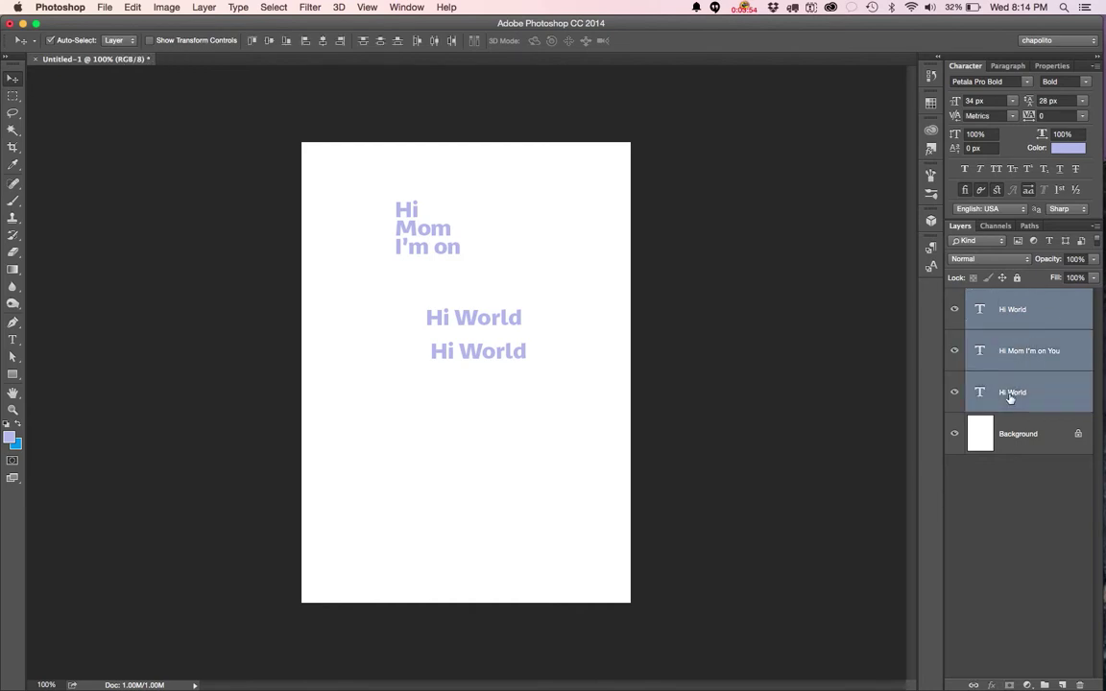
{"action": "left_click", "coordinate": [1011, 397]}
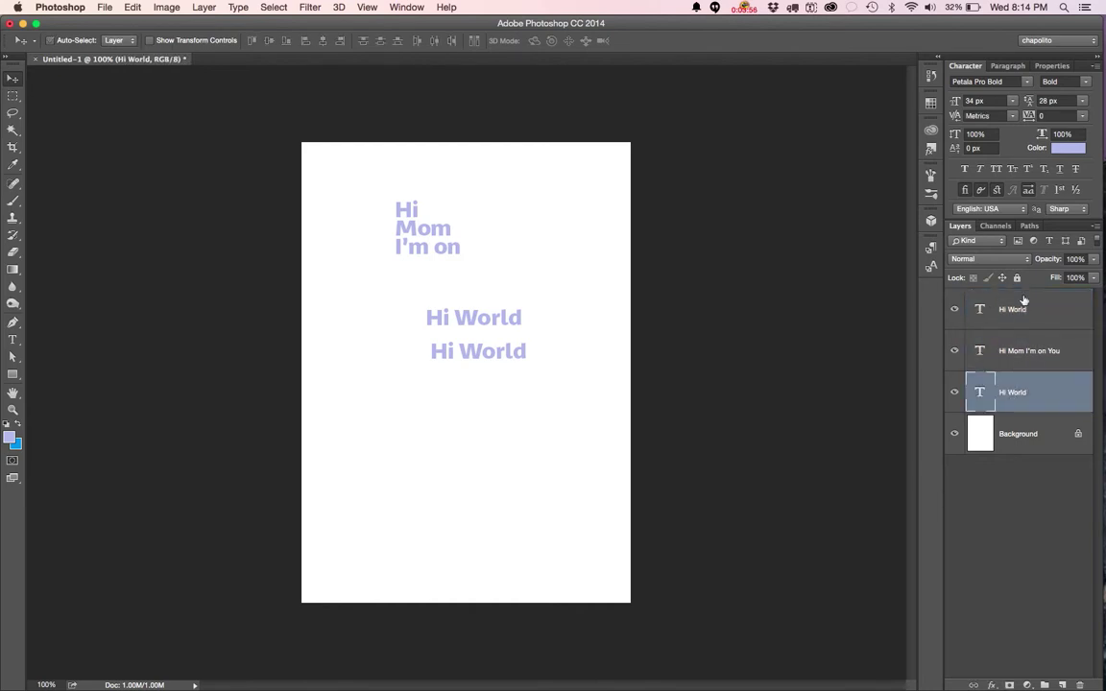
{"action": "left_click", "coordinate": [1020, 321], "text": "super"}
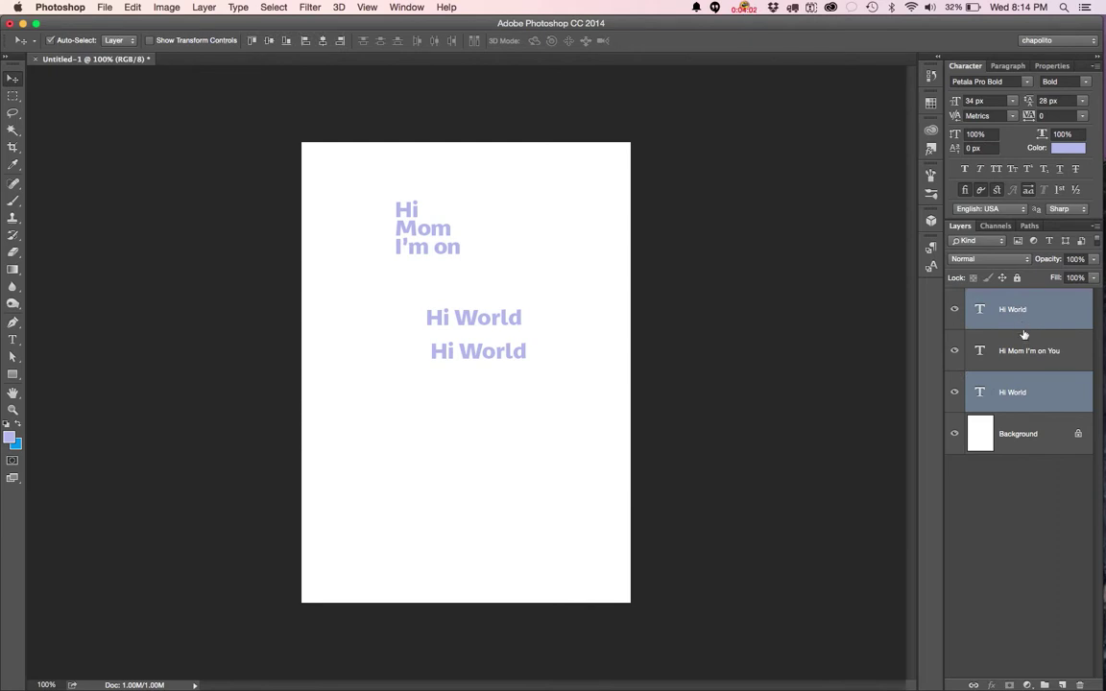
Select all three text layers as a range starting from the lower Hi World layer, and remove the Hi Mom layer from the selection.
{"action": "left_click", "coordinate": [1023, 350]}
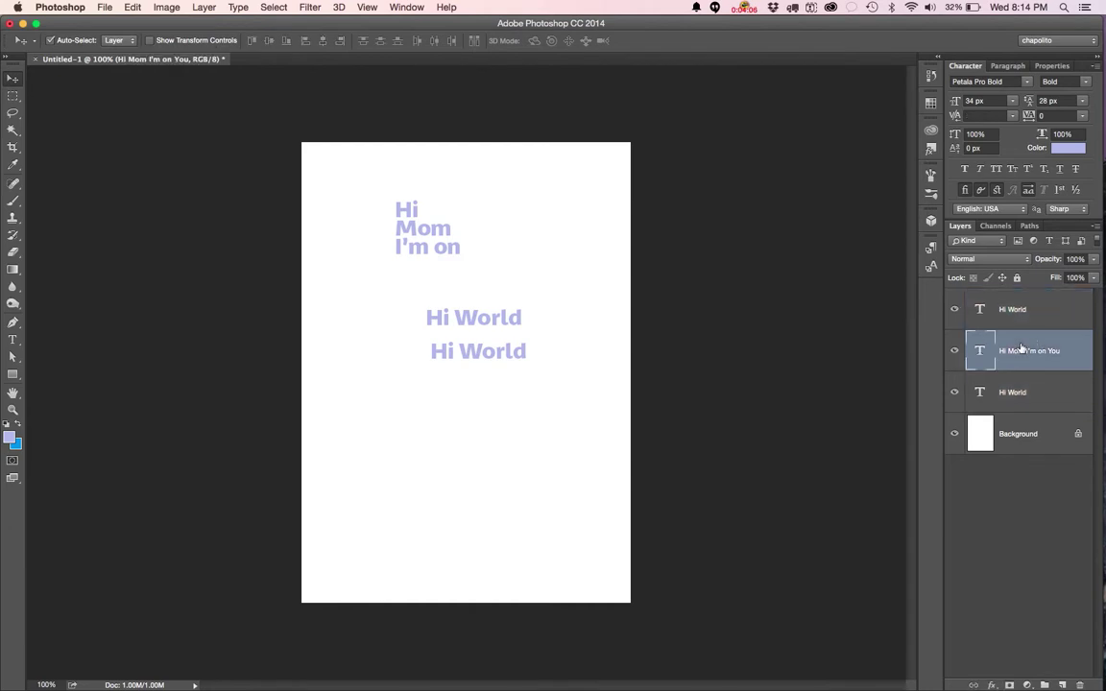
{"action": "left_click", "coordinate": [443, 250]}
{"action": "left_click", "coordinate": [484, 321]}
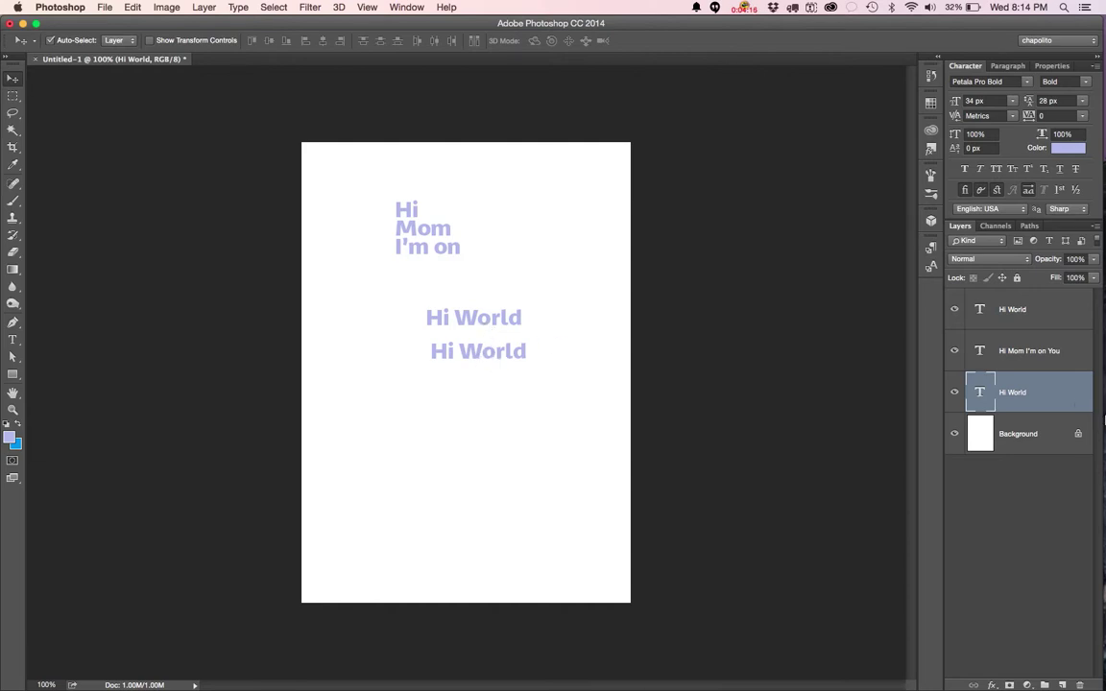
{"action": "left_click", "coordinate": [1038, 327], "text": "shift"}
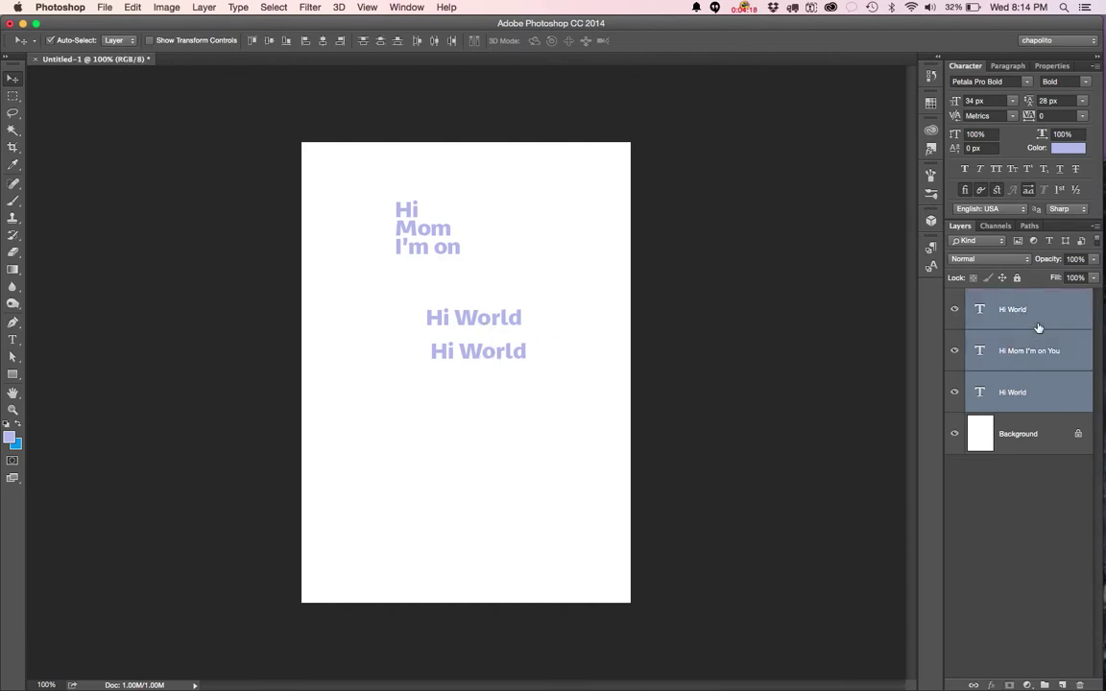
{"action": "left_click", "coordinate": [984, 351], "text": "super"}
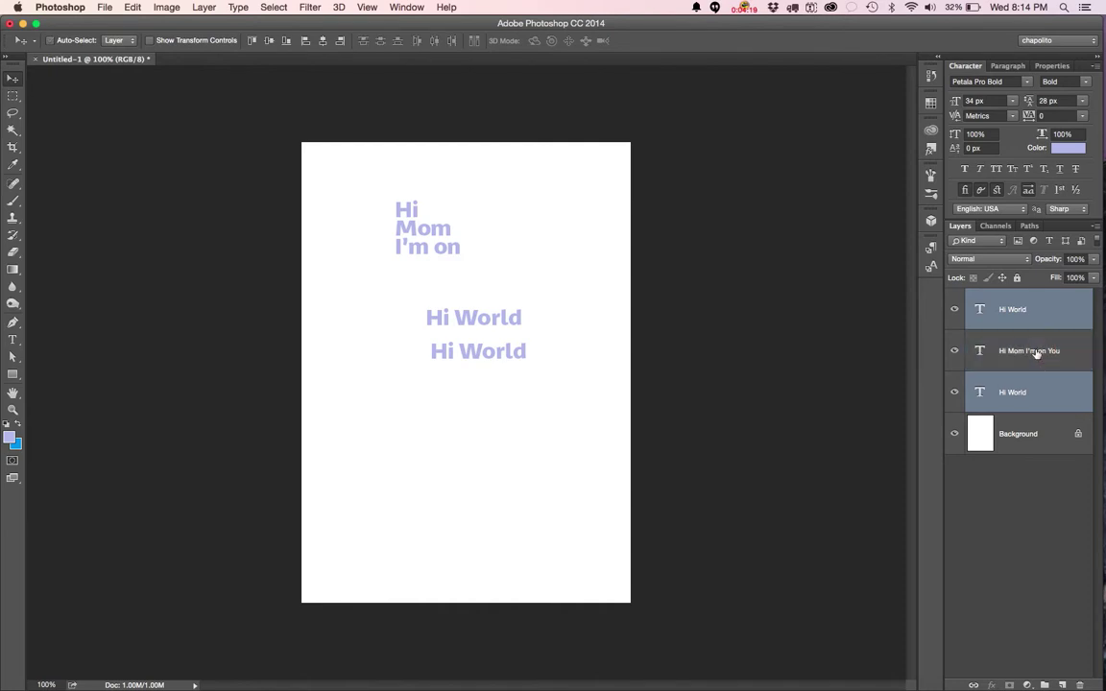
Move the two Hi World lines together up beneath "I'm on", roughly in line with the paragraph's left edge.
{"action": "left_click", "coordinate": [471, 325]}
{"action": "left_click_drag", "start_coordinate": [470, 325], "coordinate": [434, 298]}
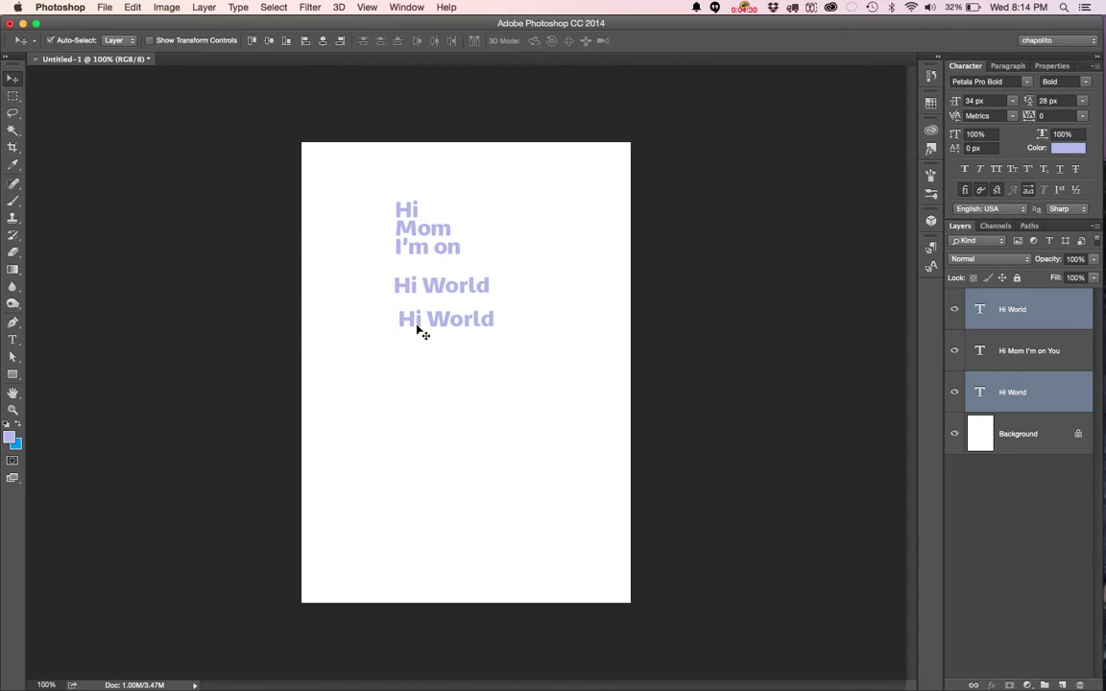
{"action": "mouse_move", "coordinate": [434, 291]}
{"action": "left_mouse_down"}
{"action": "mouse_move", "coordinate": [454, 285]}
{"action": "mouse_move", "coordinate": [429, 286]}
{"action": "left_mouse_up"}
{"action": "left_click_drag", "start_coordinate": [430, 286], "coordinate": [397, 257]}
{"action": "left_click_drag", "start_coordinate": [425, 254], "coordinate": [430, 296]}
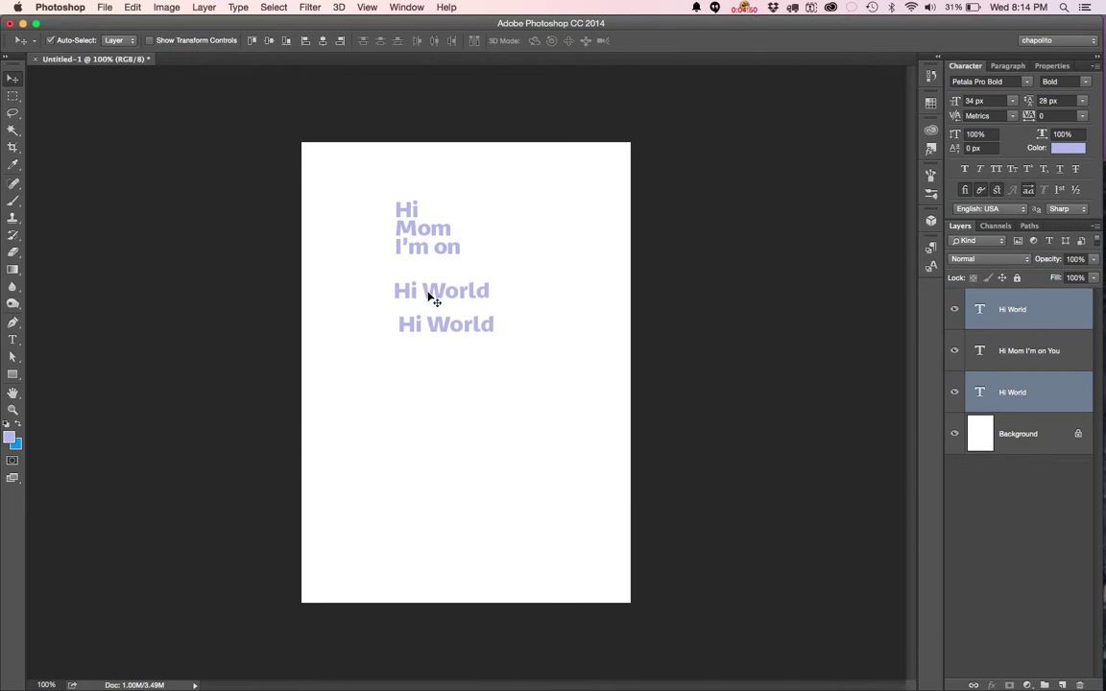
{"action": "left_click_drag", "start_coordinate": [428, 295], "coordinate": [430, 293]}
Nudge both Hi World lines together in small and large increments, ending closer beneath "I'm on" and slightly left of the paragraph's edge.
{"action": "key", "text": "Right"}
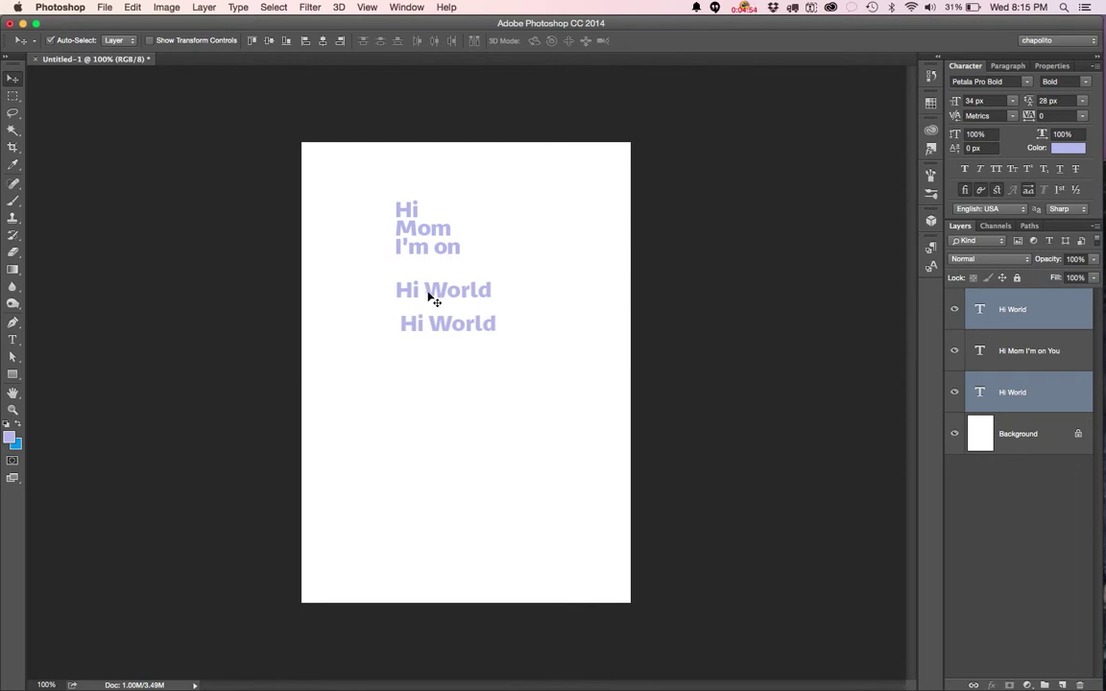
{"action": "key", "text": "shift+Up"}
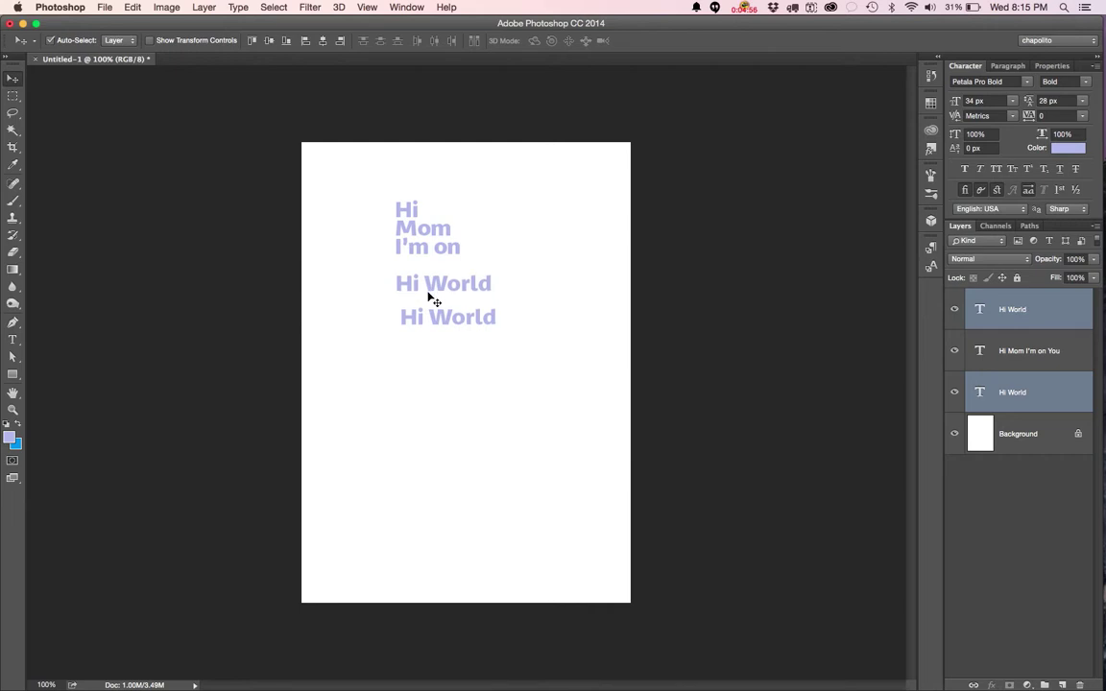
{"action": "key", "text": "shift+Left"}
{"action": "key", "text": "shift+Left"}
{"action": "key", "text": "shift+Right"}
{"action": "key", "text": "shift+Down"}
{"action": "key", "text": "shift+Up"}
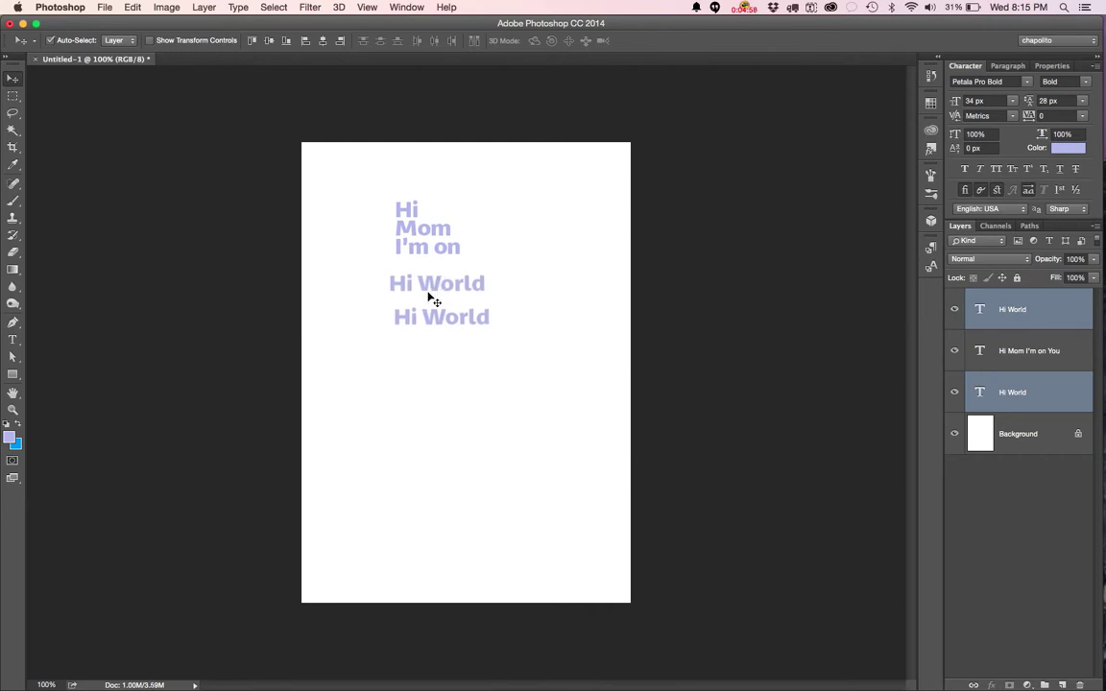
{"action": "key", "text": "shift+Up"}
{"action": "key", "text": "shift+Left"}
{"action": "key", "text": "shift+Down"}
{"action": "key", "text": "shift+Right"}
Try sampling the dark workspace, white page and lavender text as the upper Hi World line's color, and set it to dark blue 3542a5.
{"action": "left_click", "coordinate": [451, 254]}
{"action": "left_click", "coordinate": [462, 289]}
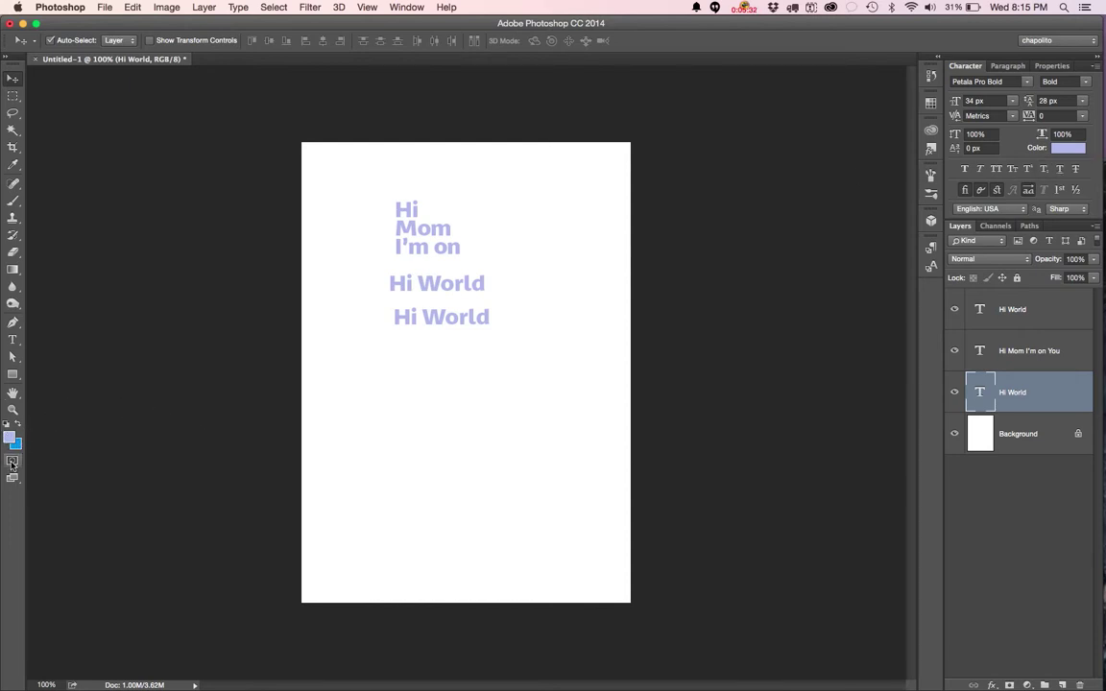
{"action": "left_click", "coordinate": [1062, 149]}
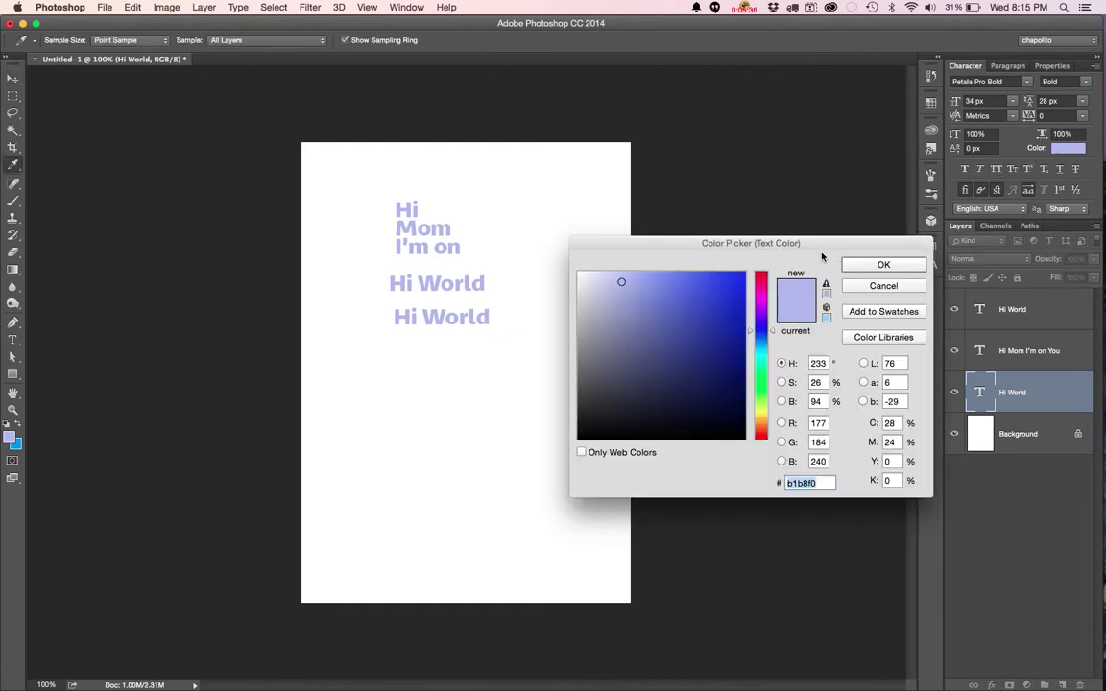
{"action": "left_click_drag", "start_coordinate": [679, 240], "coordinate": [586, 256]}
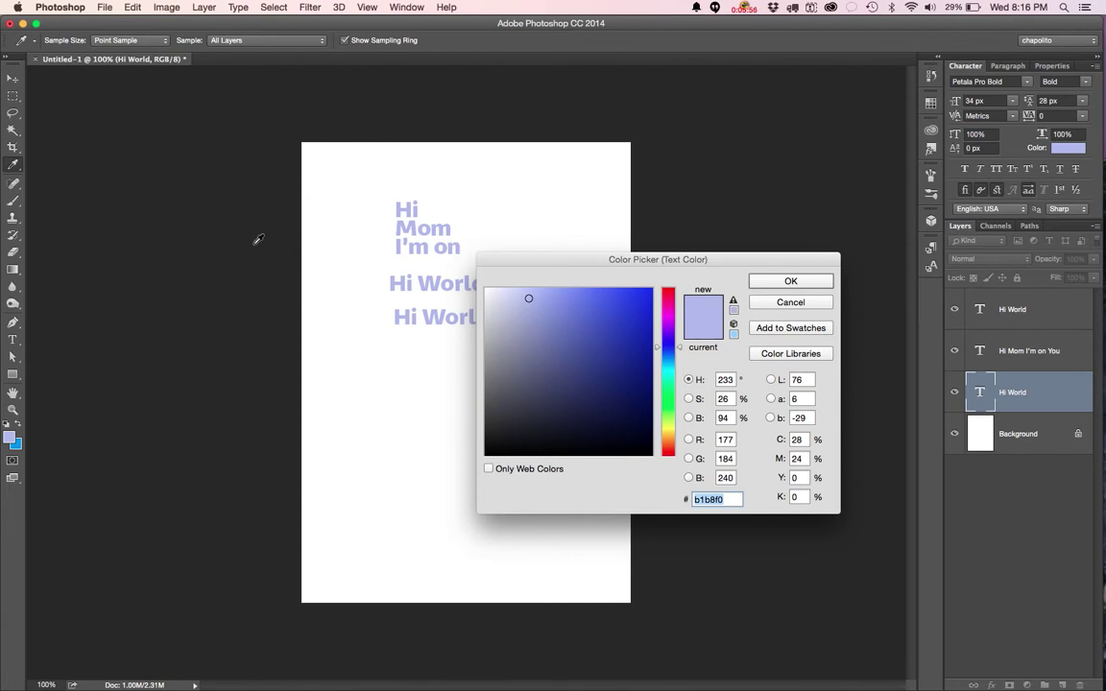
{"action": "left_click", "coordinate": [190, 253]}
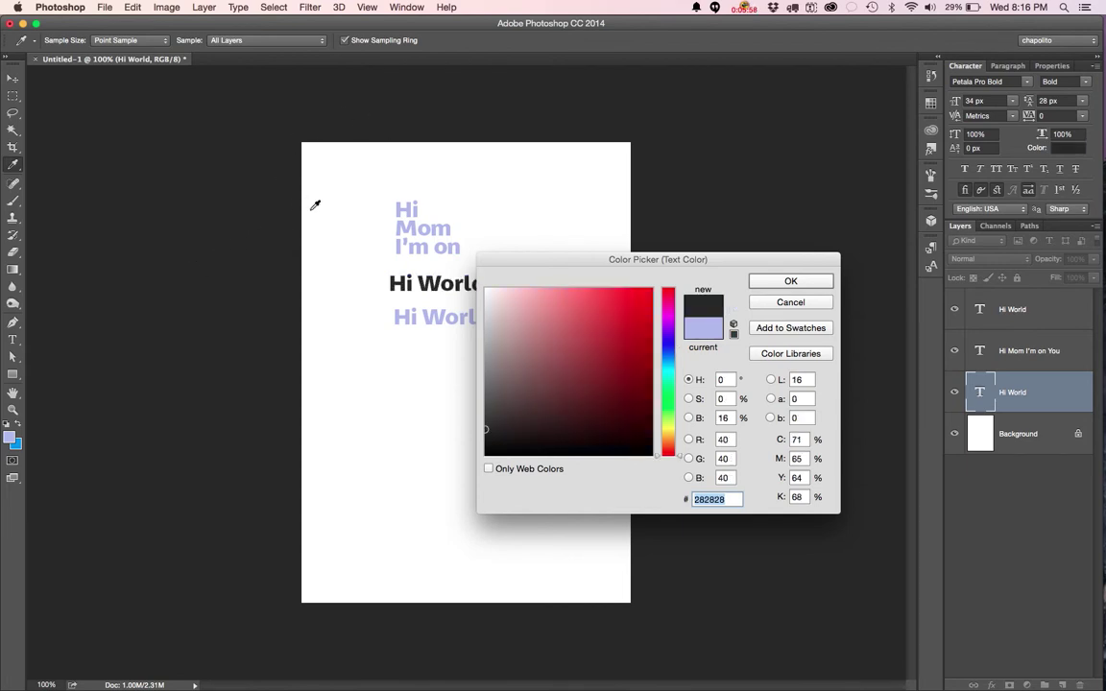
{"action": "left_click", "coordinate": [354, 192]}
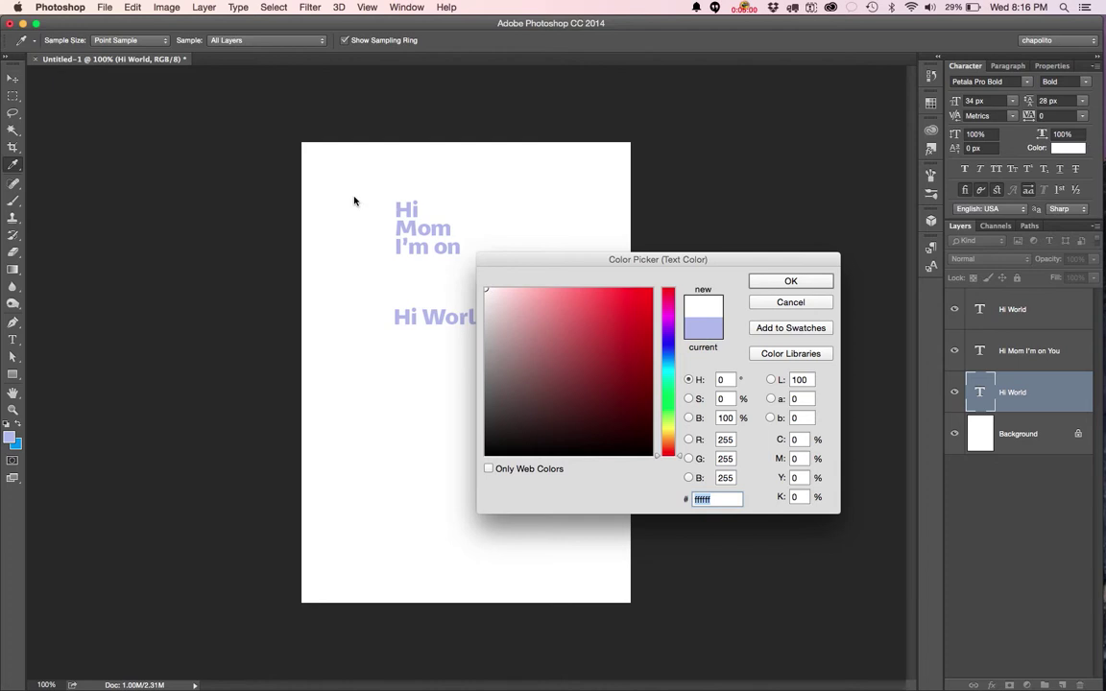
{"action": "left_click", "coordinate": [414, 211]}
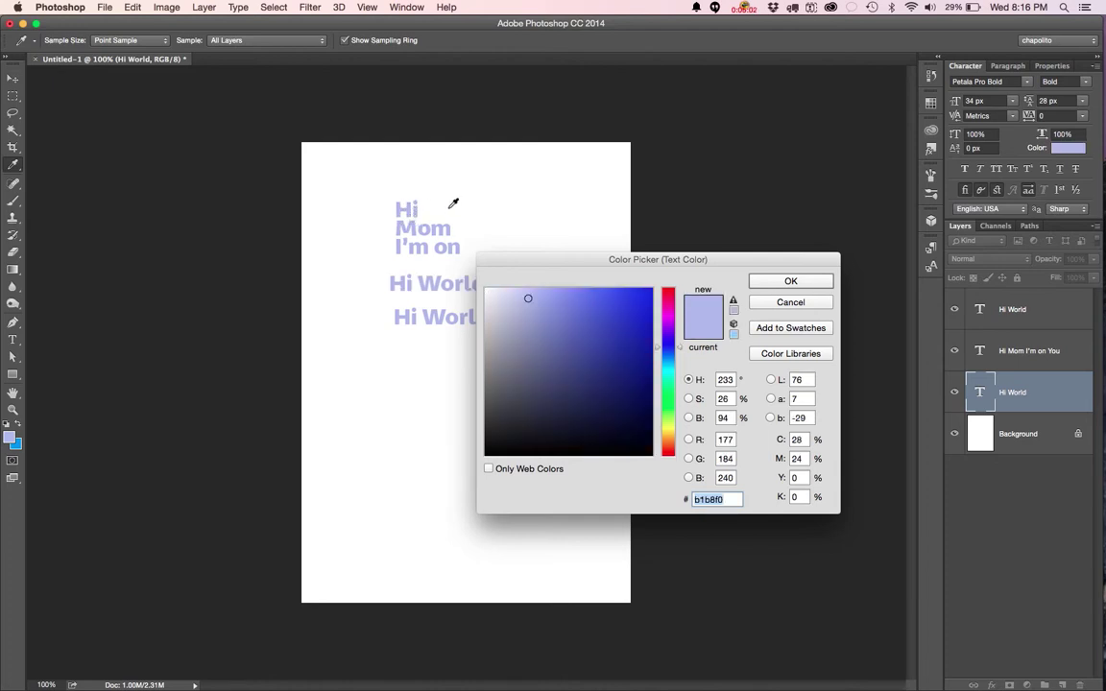
{"action": "left_click", "coordinate": [595, 345]}
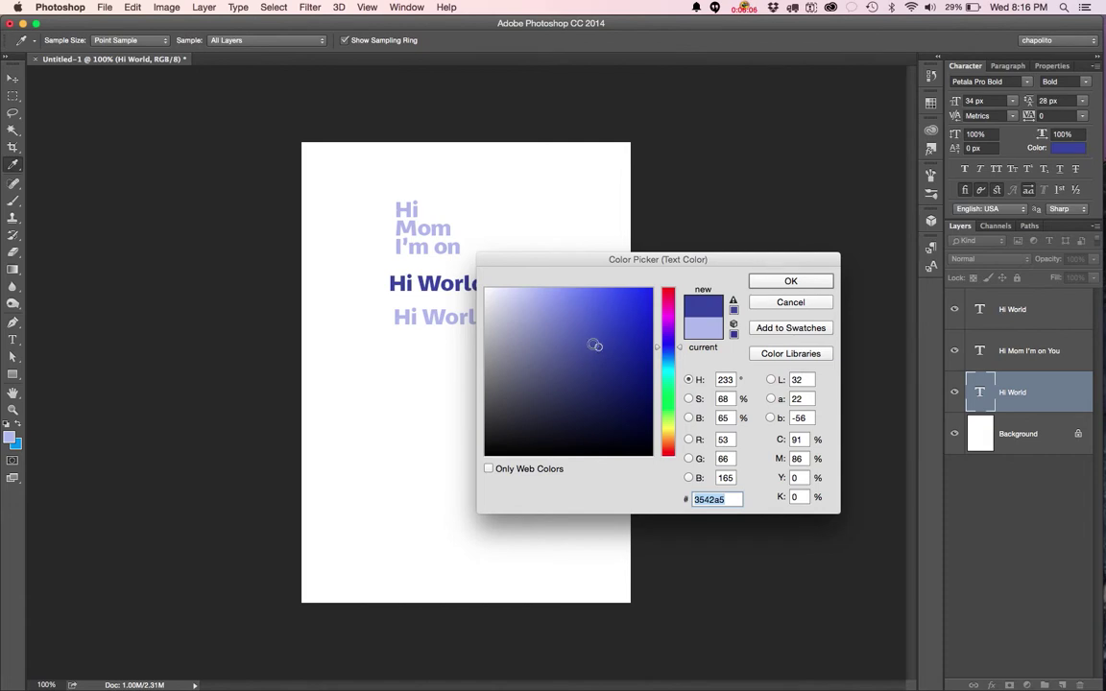
{"action": "left_click", "coordinate": [790, 282]}
{"action": "key", "text": "v"}
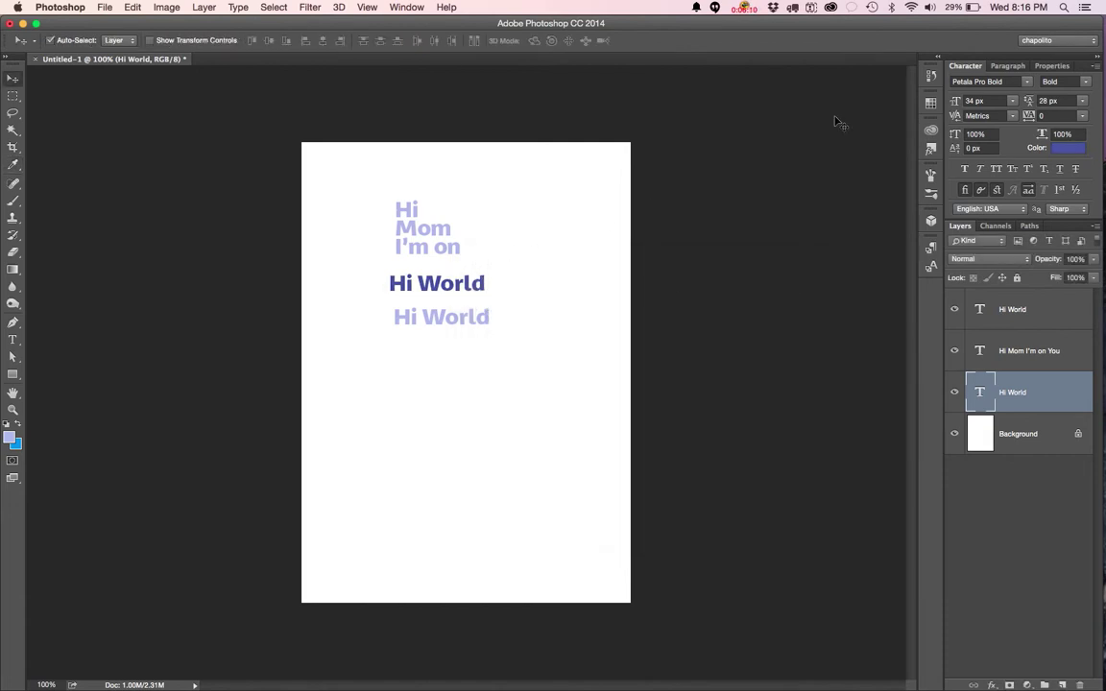
Set the upper Hi World line's font to Petala Pro Italic and change its style to Light Italic.
{"action": "left_click", "coordinate": [1026, 82]}
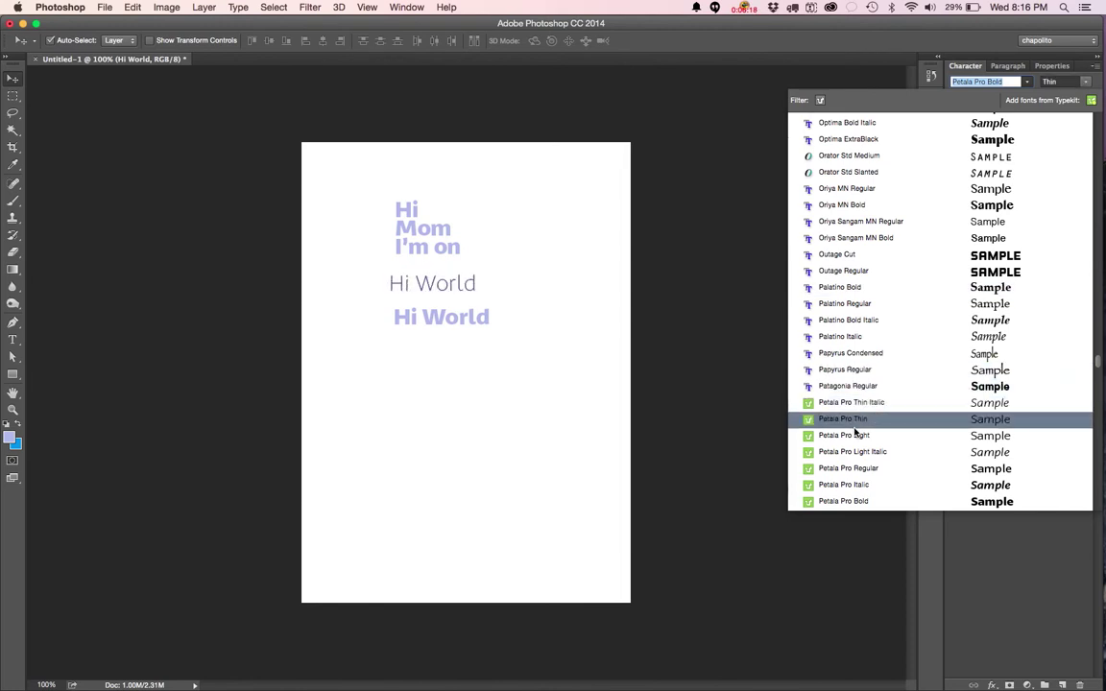
{"action": "left_click", "coordinate": [854, 486]}
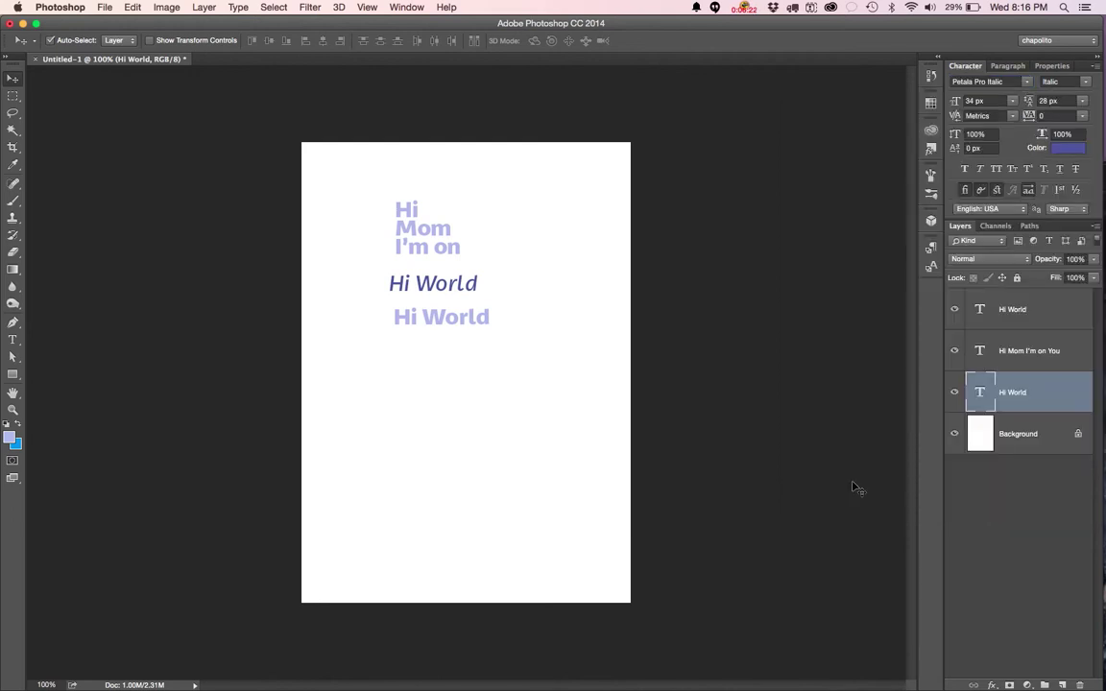
{"action": "left_click", "coordinate": [1083, 82]}
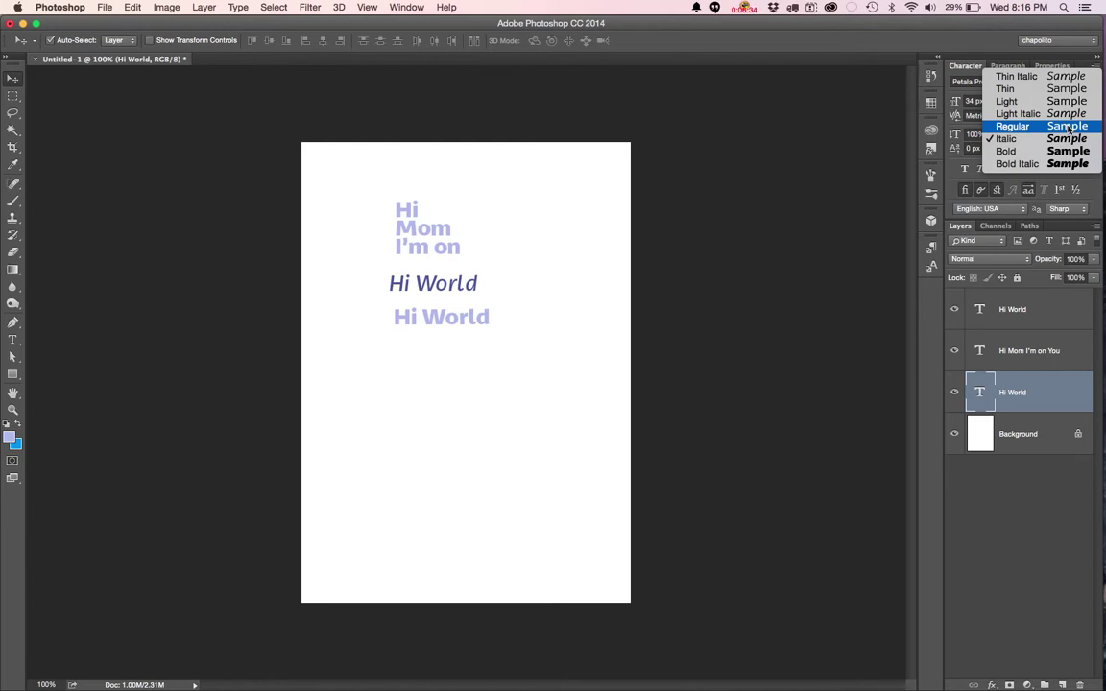
{"action": "left_click", "coordinate": [1018, 113]}
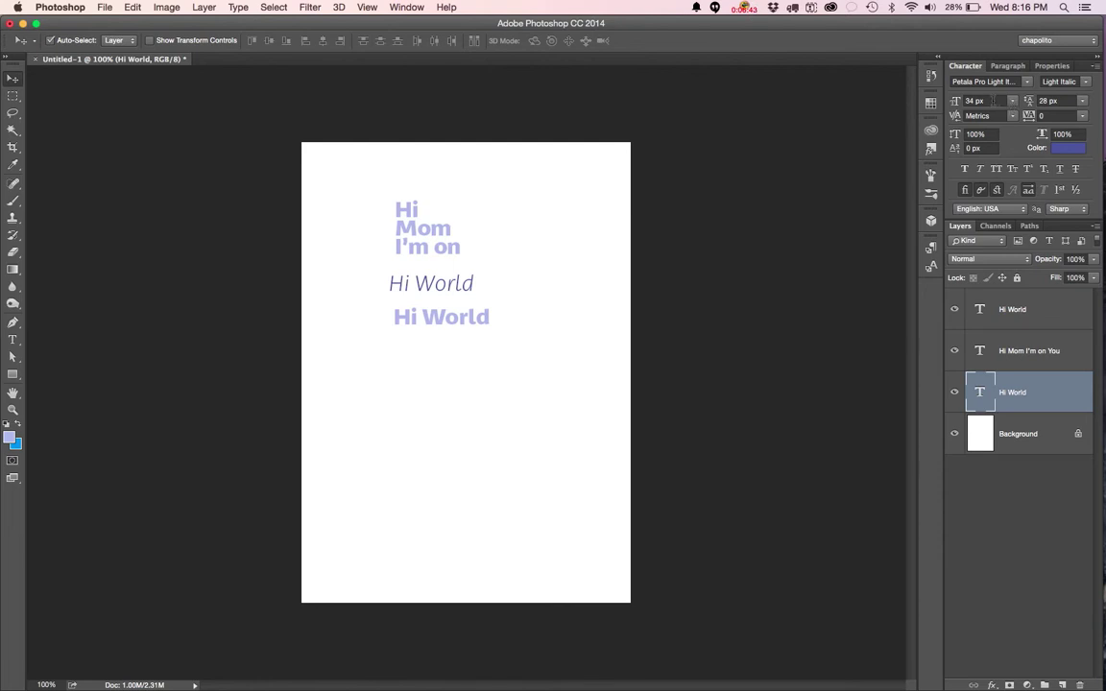
Set the font size of the upper Hi World line to 48 px.
{"action": "left_click", "coordinate": [995, 101]}
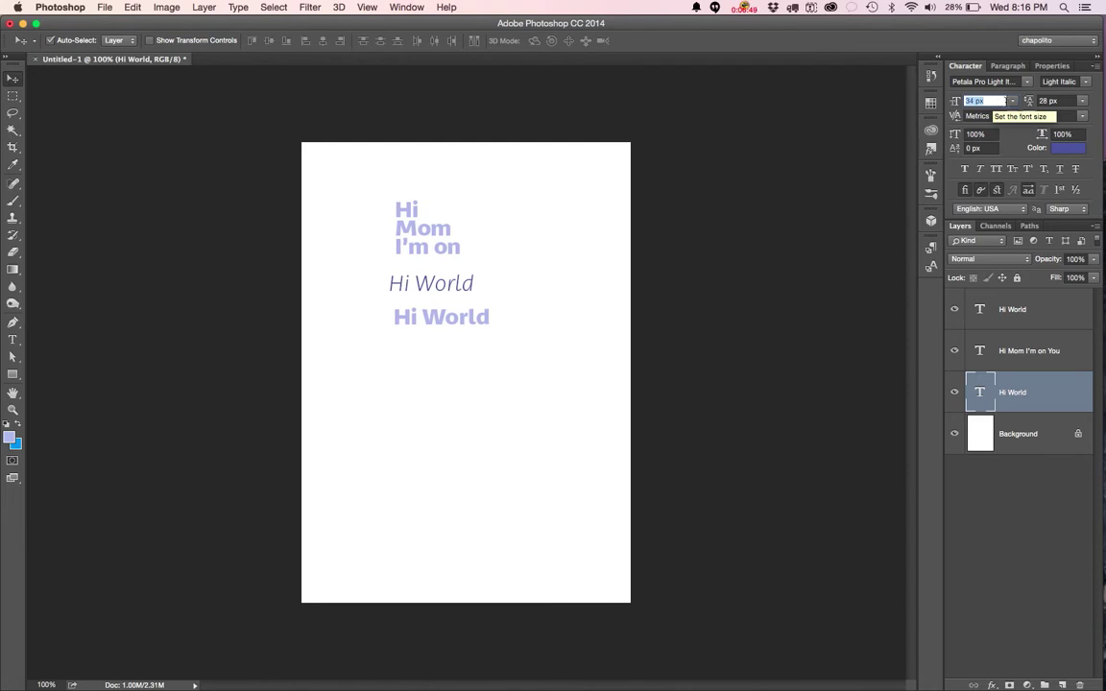
{"action": "left_click", "coordinate": [1012, 101]}
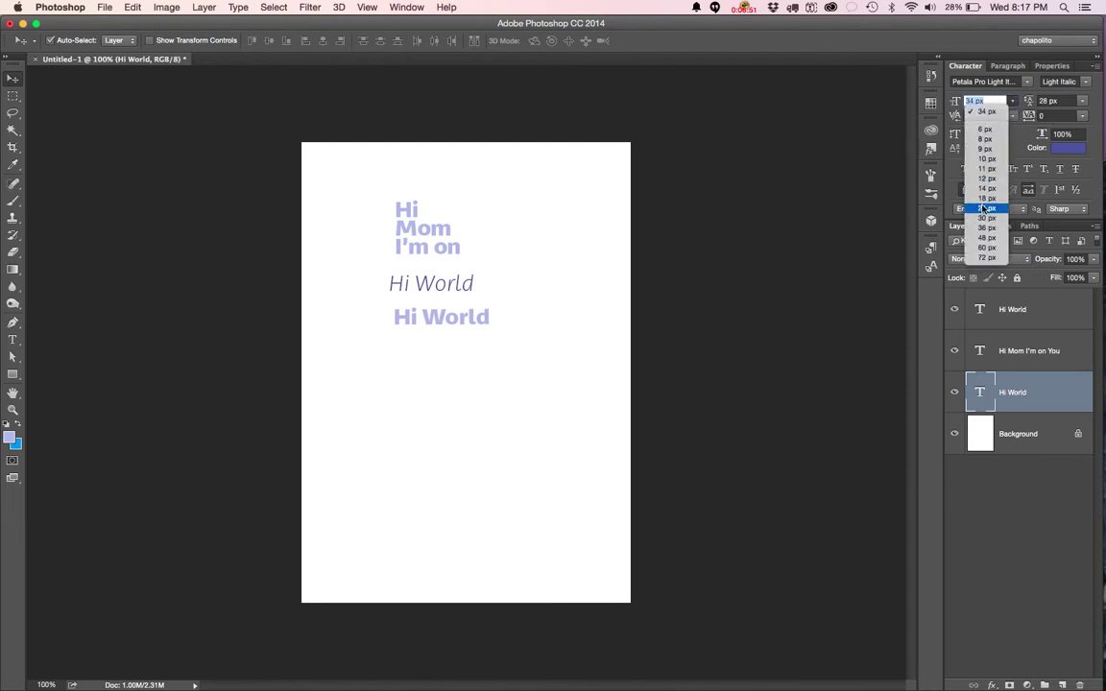
{"action": "left_click", "coordinate": [987, 238]}
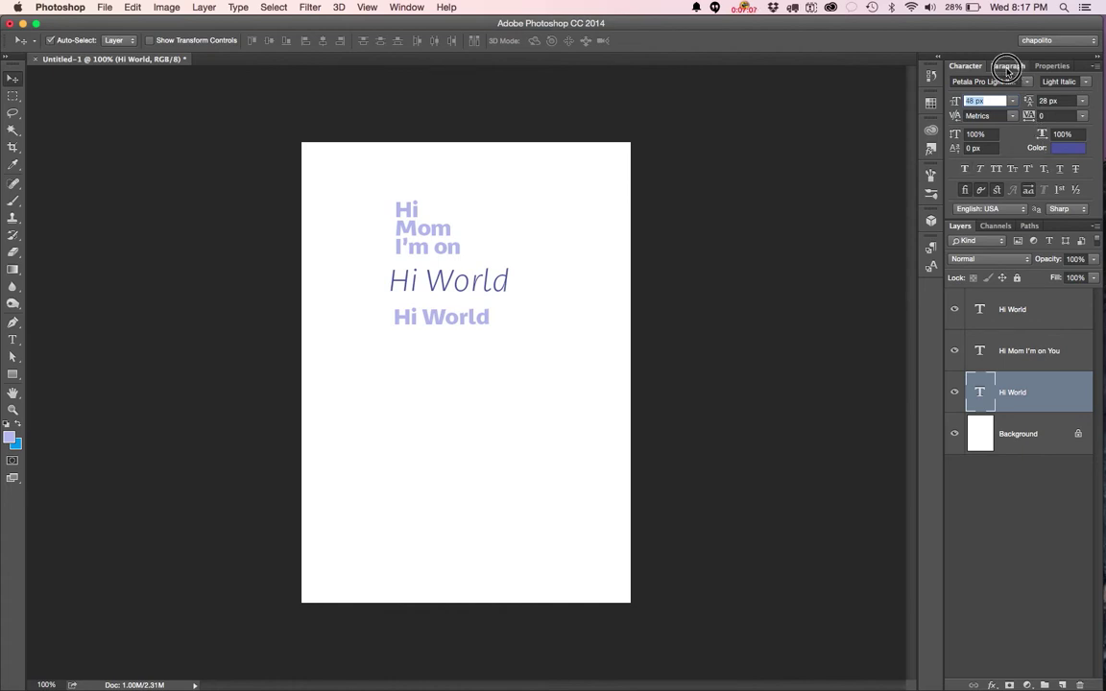
Try right alignment on the Hi Mom paragraph text, and set its alignment to centered.
{"action": "left_click", "coordinate": [1007, 67]}
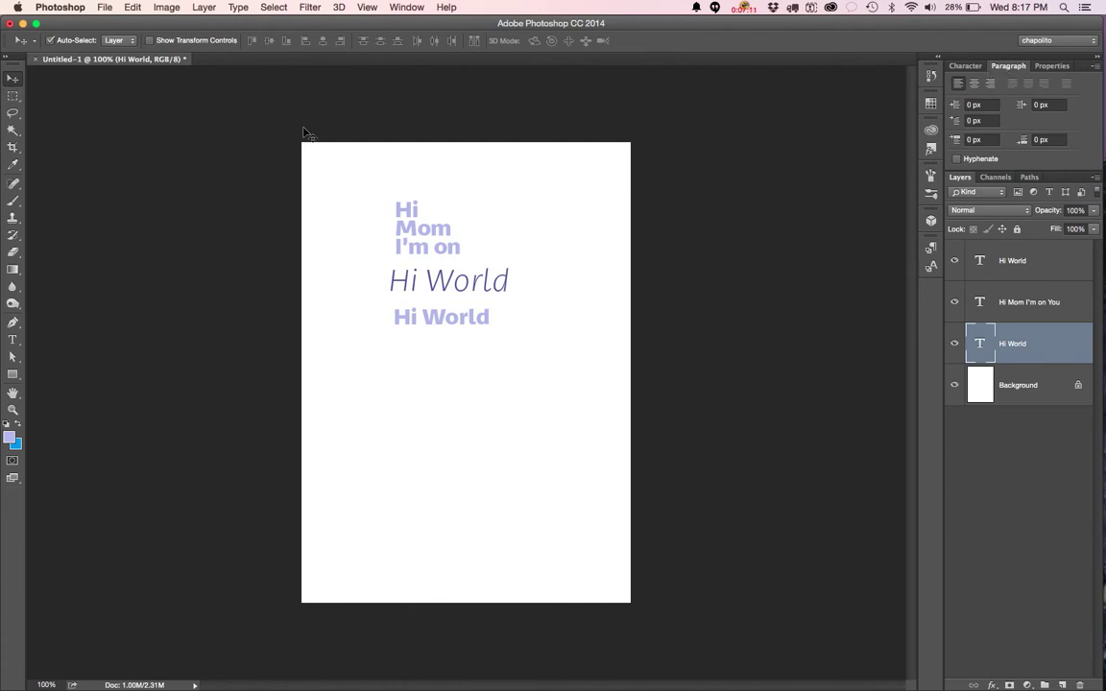
{"action": "left_click", "coordinate": [422, 245]}
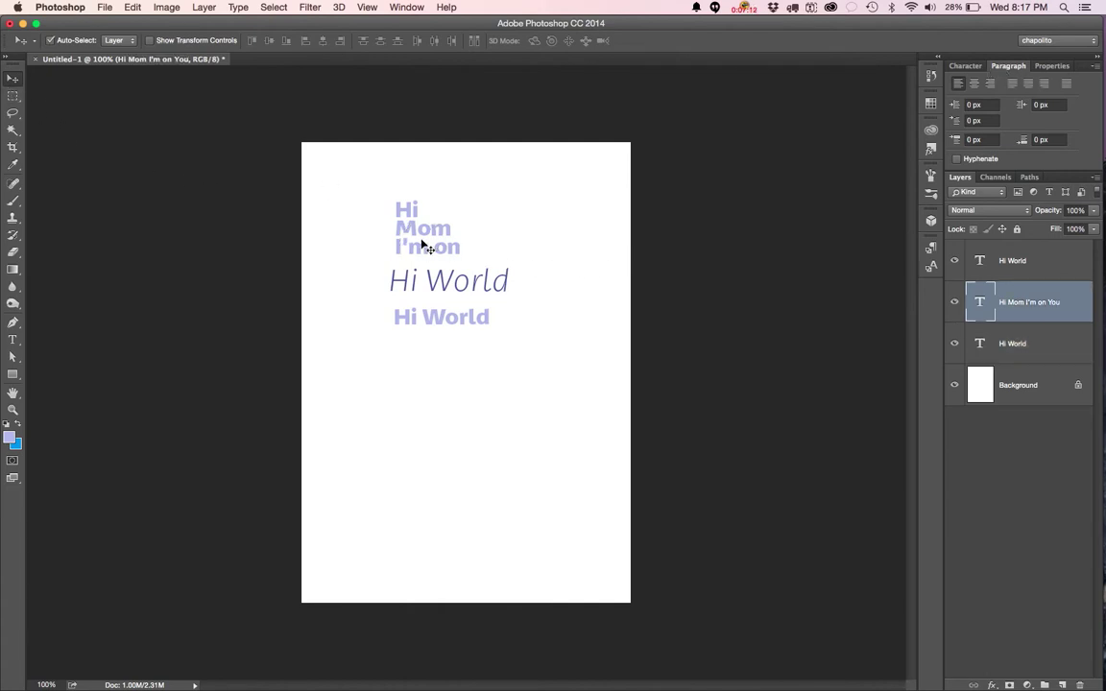
{"action": "left_click", "coordinate": [993, 85]}
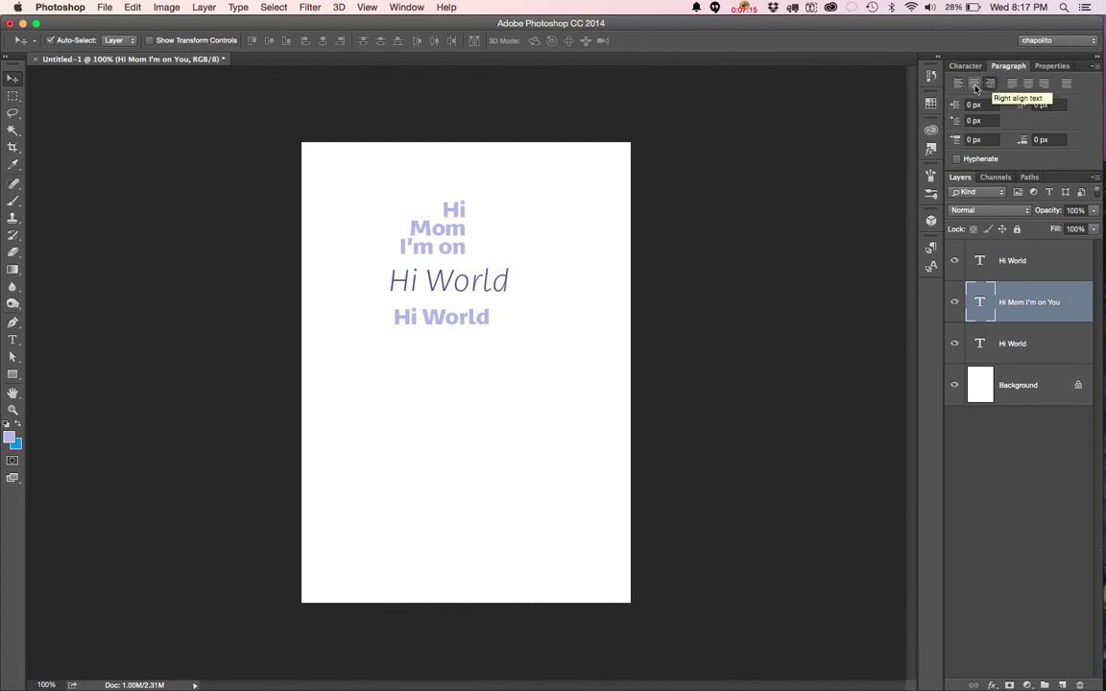
{"action": "left_click", "coordinate": [975, 88]}
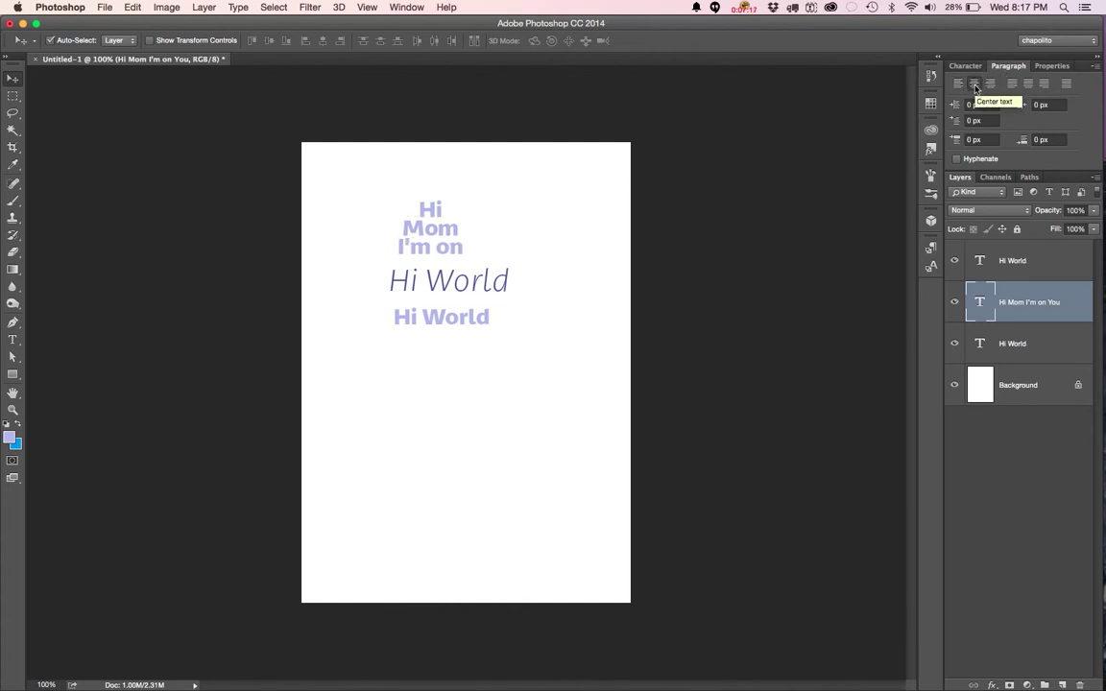
Select the italic Hi World line on the canvas, and the topmost Hi World layer in the stack.
{"action": "left_click", "coordinate": [463, 286]}
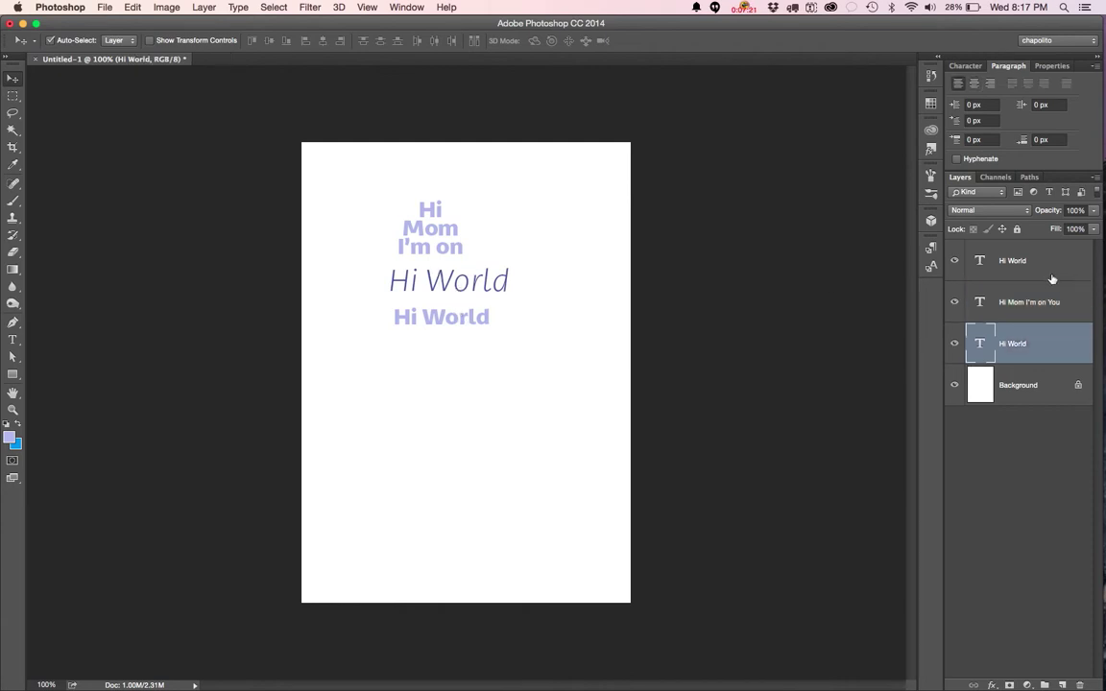
{"action": "left_click", "coordinate": [1012, 267]}
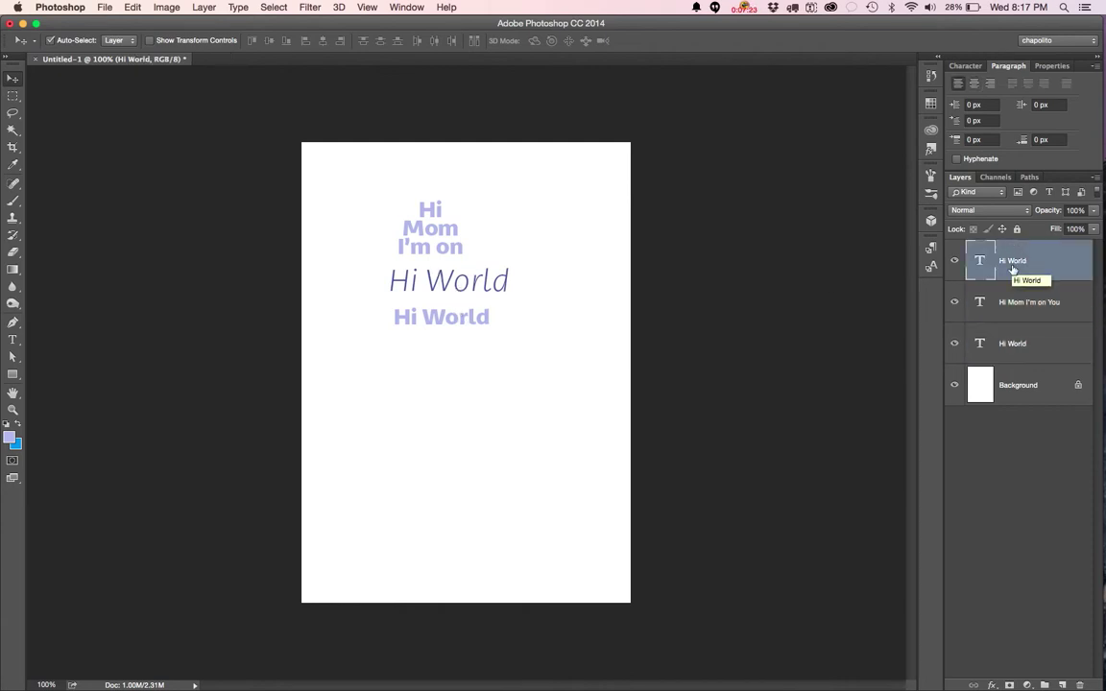
Try justified alignment with the last line left on the Hi Mom paragraph text, and set its alignment to left.
{"action": "left_click", "coordinate": [443, 247]}
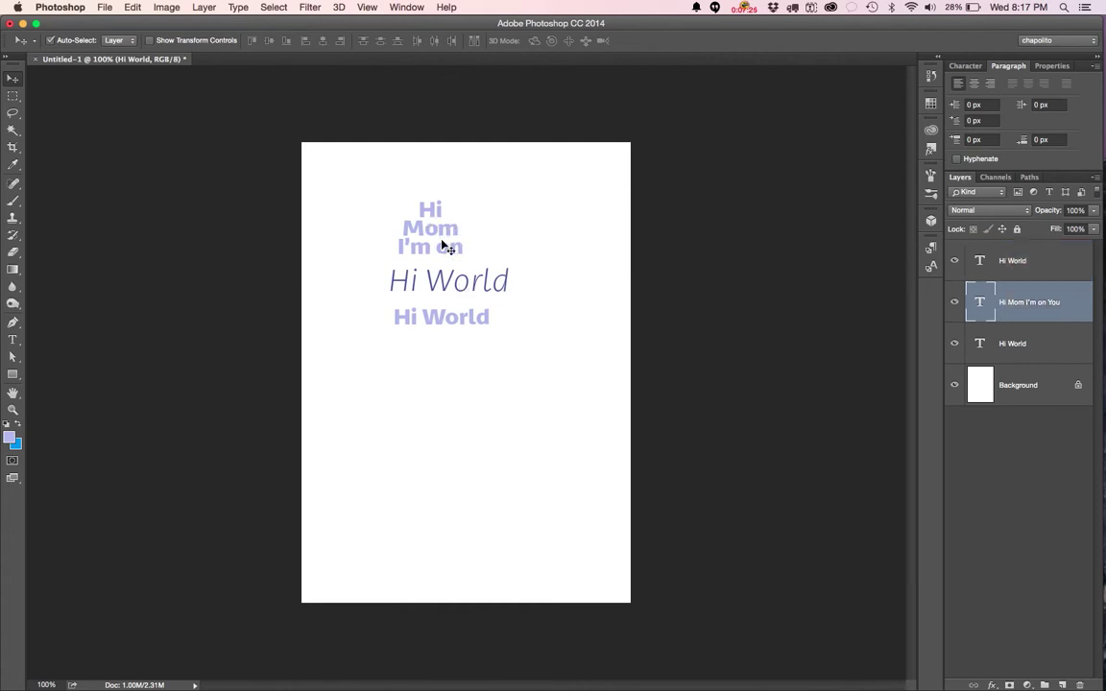
{"action": "left_click", "coordinate": [1014, 88]}
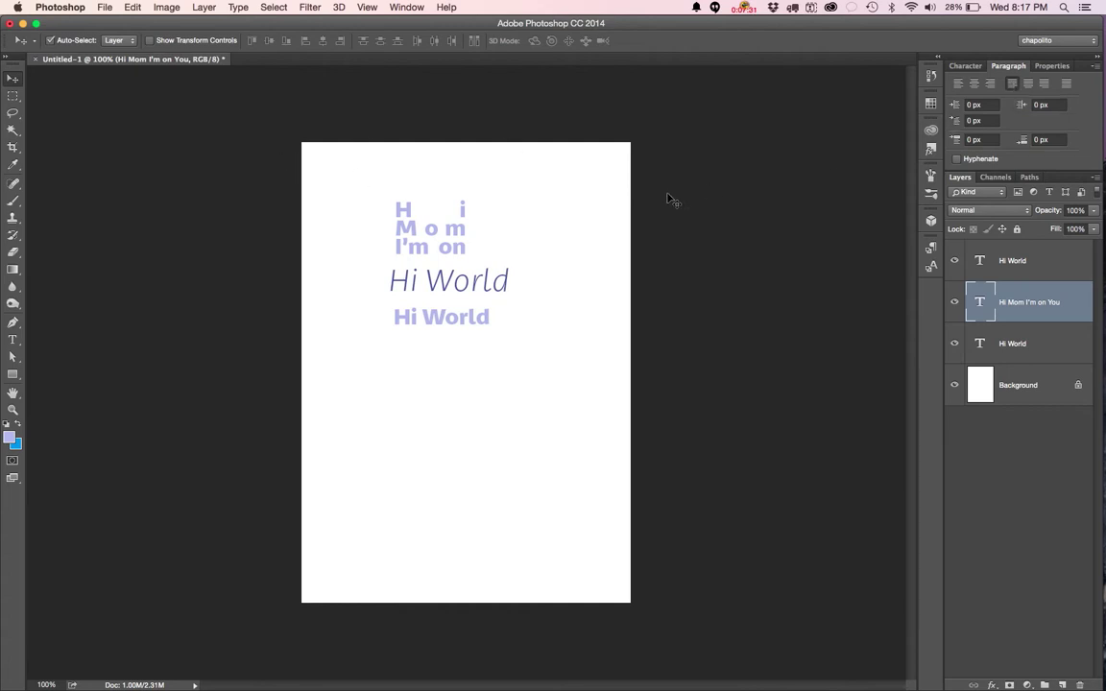
{"action": "left_click", "coordinate": [963, 85]}
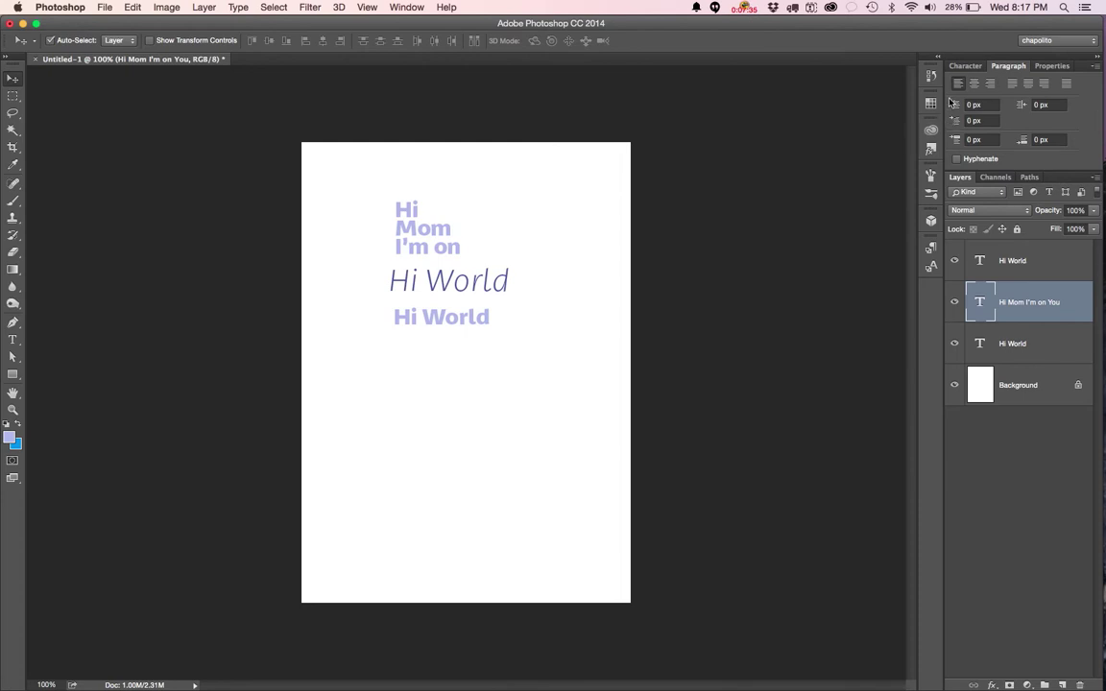
Move the italic Hi World line slightly down and enlarge it with Free Transform to about 295% width and 425% height.
{"action": "left_click", "coordinate": [966, 66]}
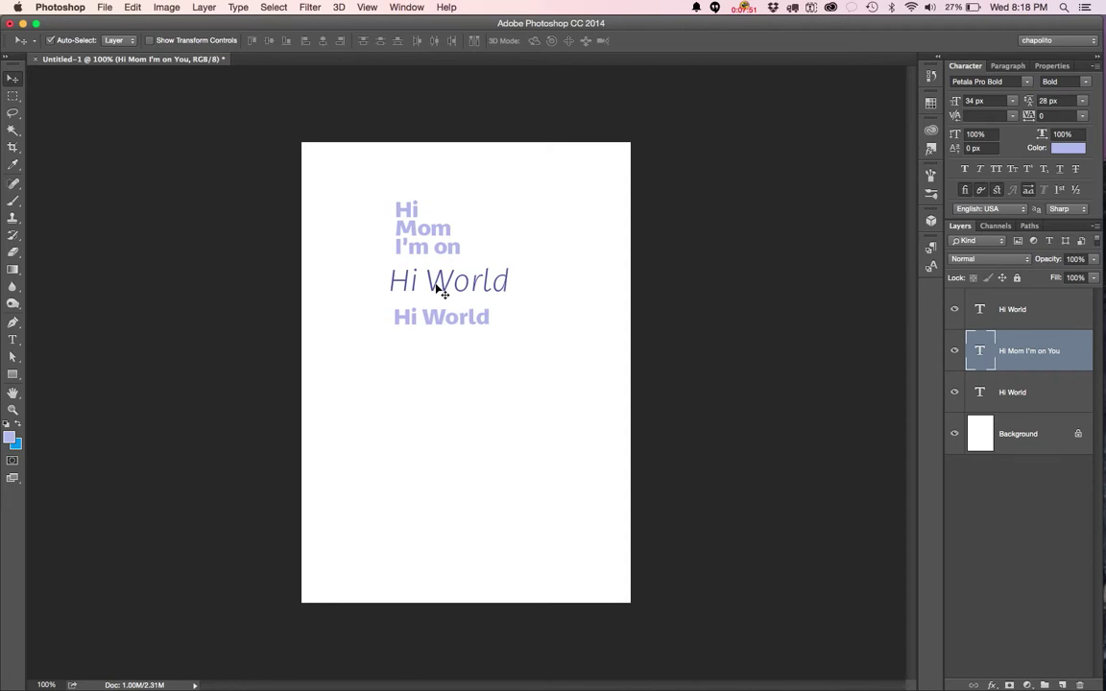
{"action": "left_click_drag", "start_coordinate": [439, 290], "coordinate": [441, 291]}
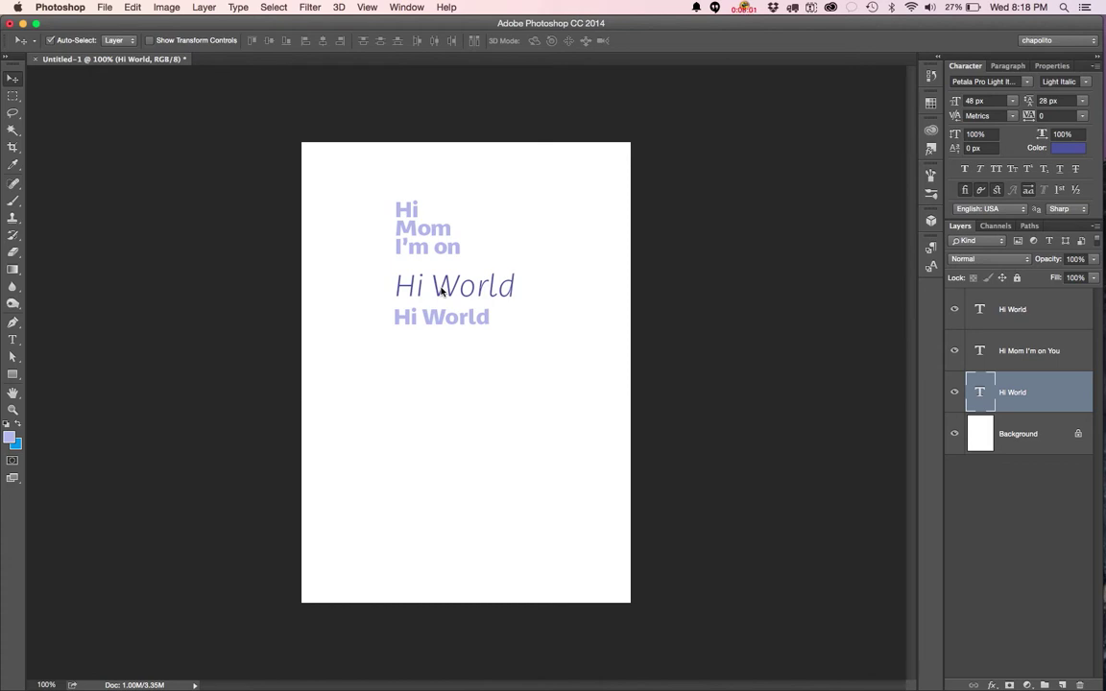
{"action": "key", "text": "super+t"}
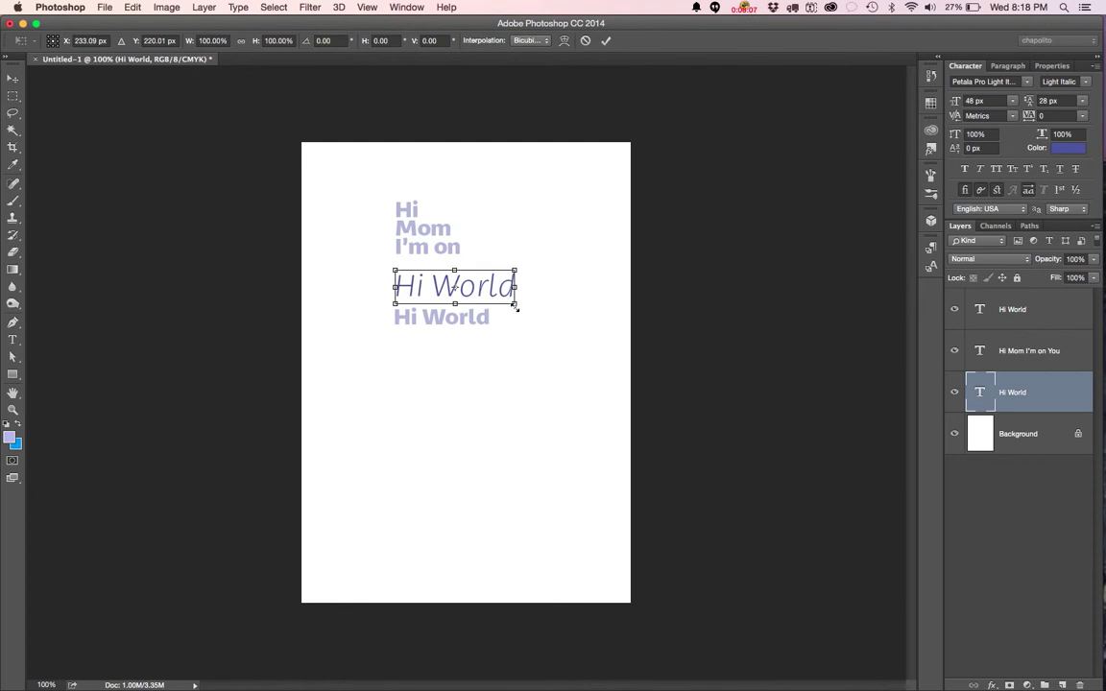
{"action": "left_click_drag", "start_coordinate": [514, 305], "coordinate": [749, 415]}
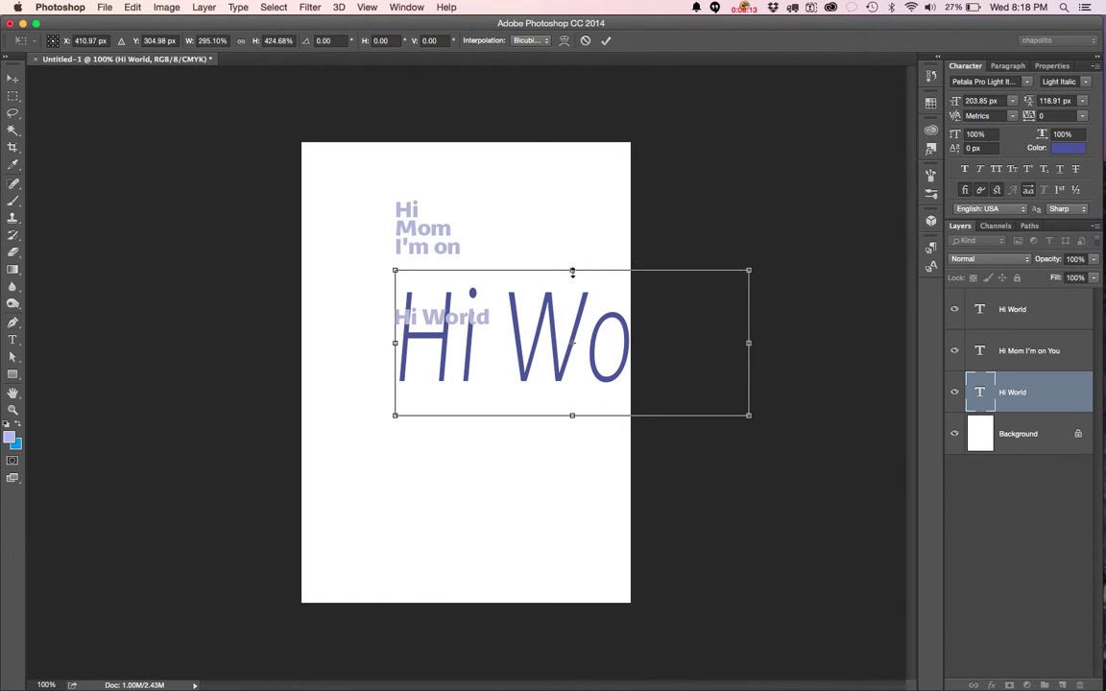
{"action": "left_click_drag", "start_coordinate": [573, 271], "coordinate": [562, 179]}
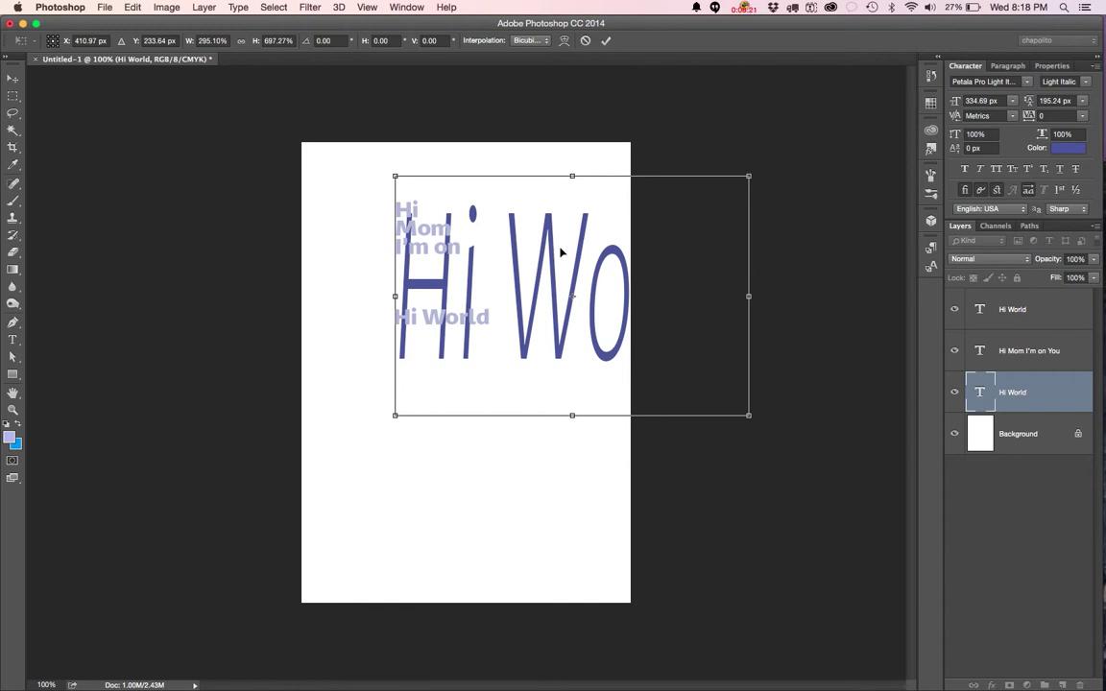
{"action": "key", "text": "super+z"}
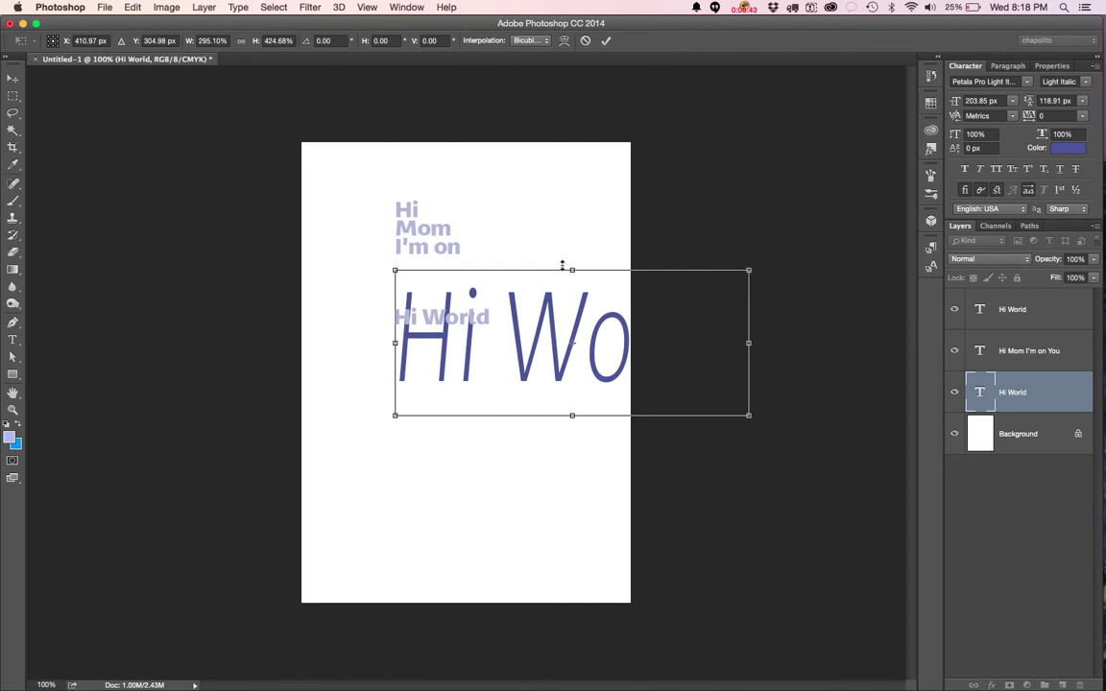
Reduce the italic Hi World text to about 266% by 258%, rotate it to read nearly vertically upward, and apply the transform.
{"action": "left_click", "coordinate": [761, 254]}
{"action": "left_click_drag", "start_coordinate": [762, 254], "coordinate": [784, 449]}
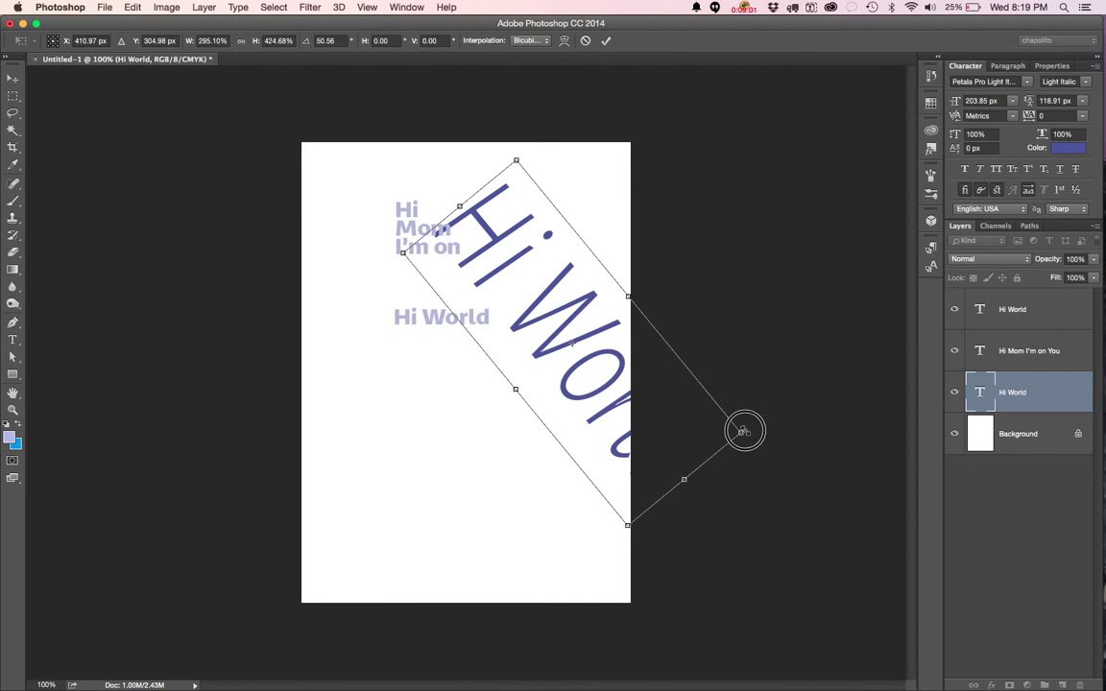
{"action": "left_click_drag", "start_coordinate": [740, 433], "coordinate": [678, 441]}
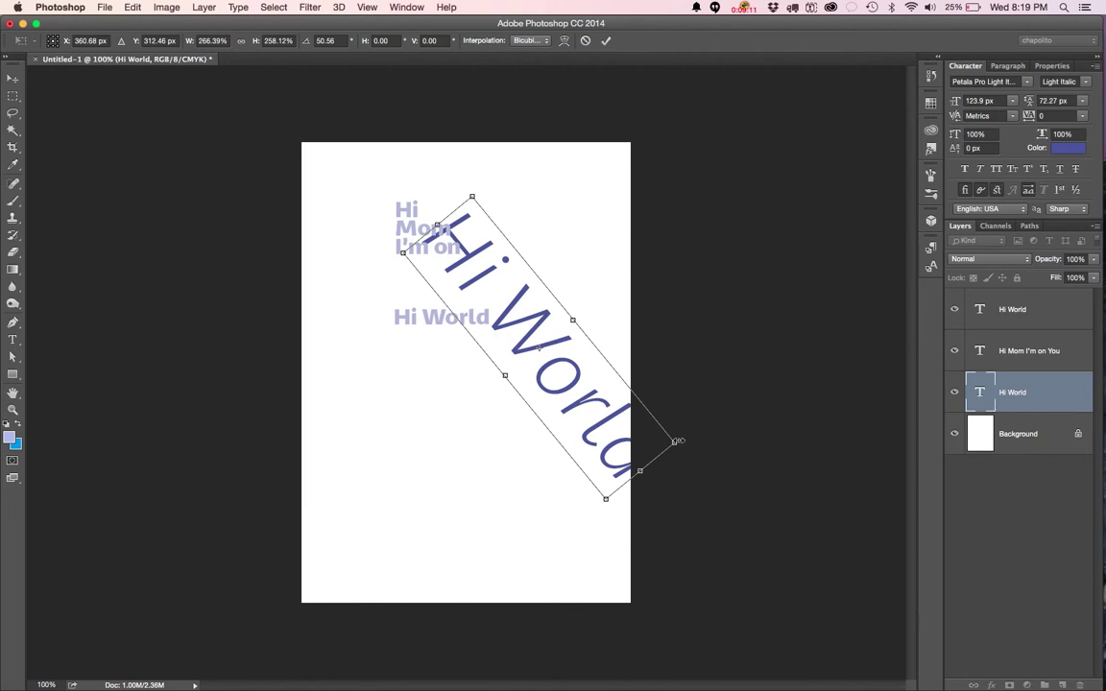
{"action": "left_click_drag", "start_coordinate": [678, 441], "coordinate": [518, 198]}
{"action": "key", "text": "Return"}
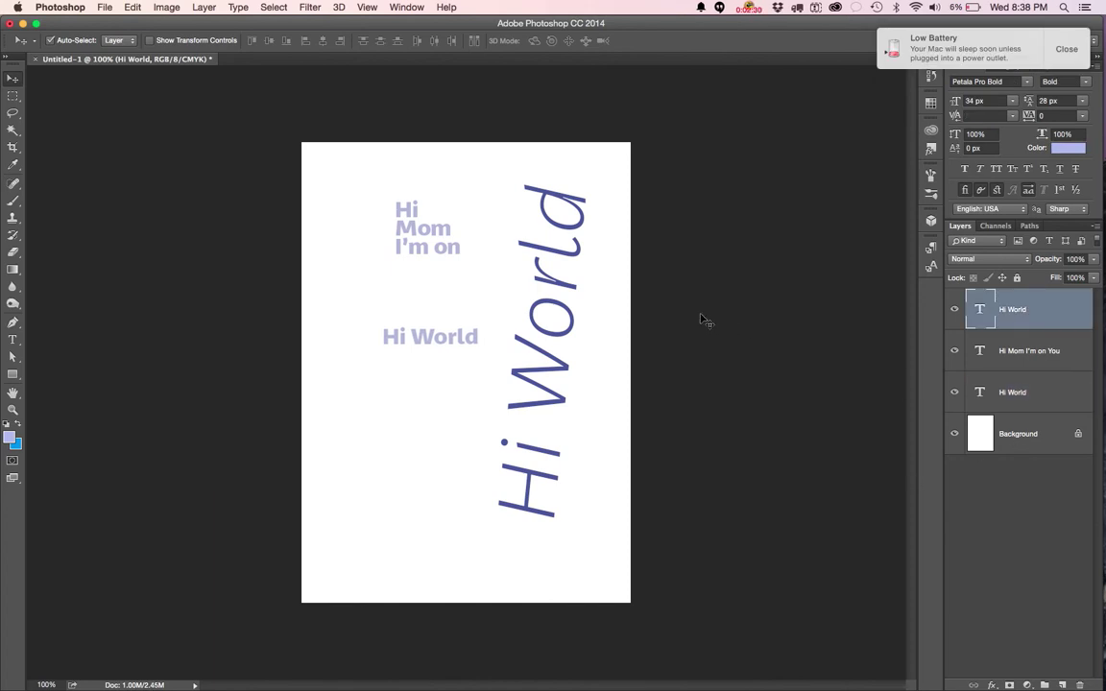
Set the background color to light yellow (#f7f277) and fill the Background layer with it.
{"action": "left_click", "coordinate": [1017, 447]}
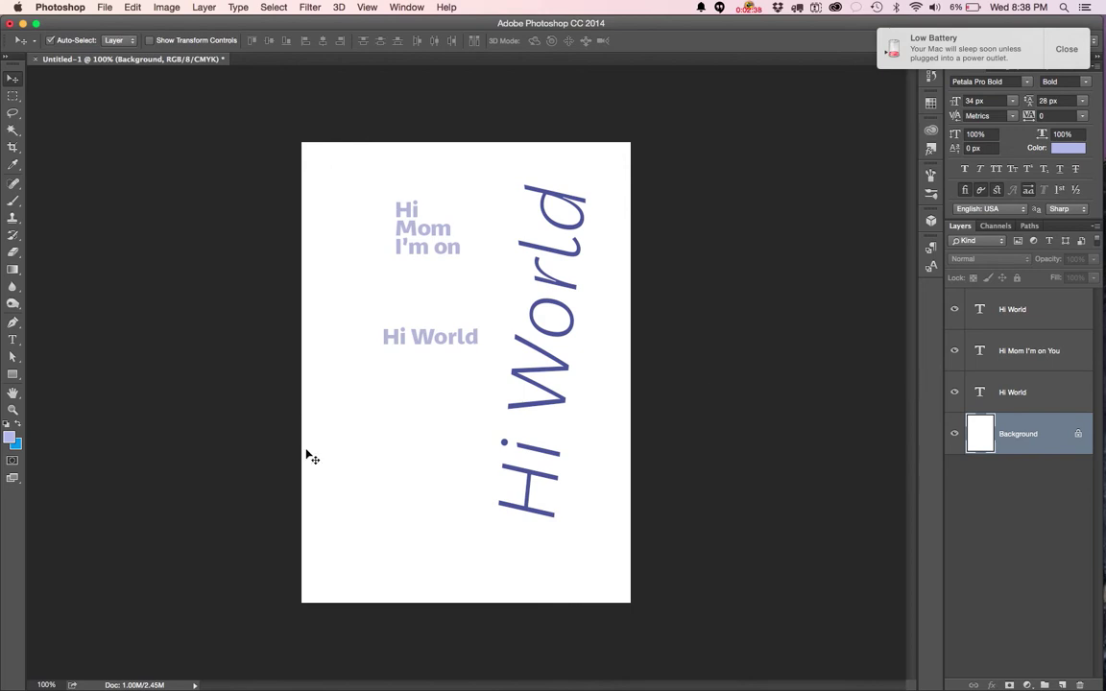
{"action": "left_click", "coordinate": [16, 443]}
{"action": "left_click", "coordinate": [667, 428]}
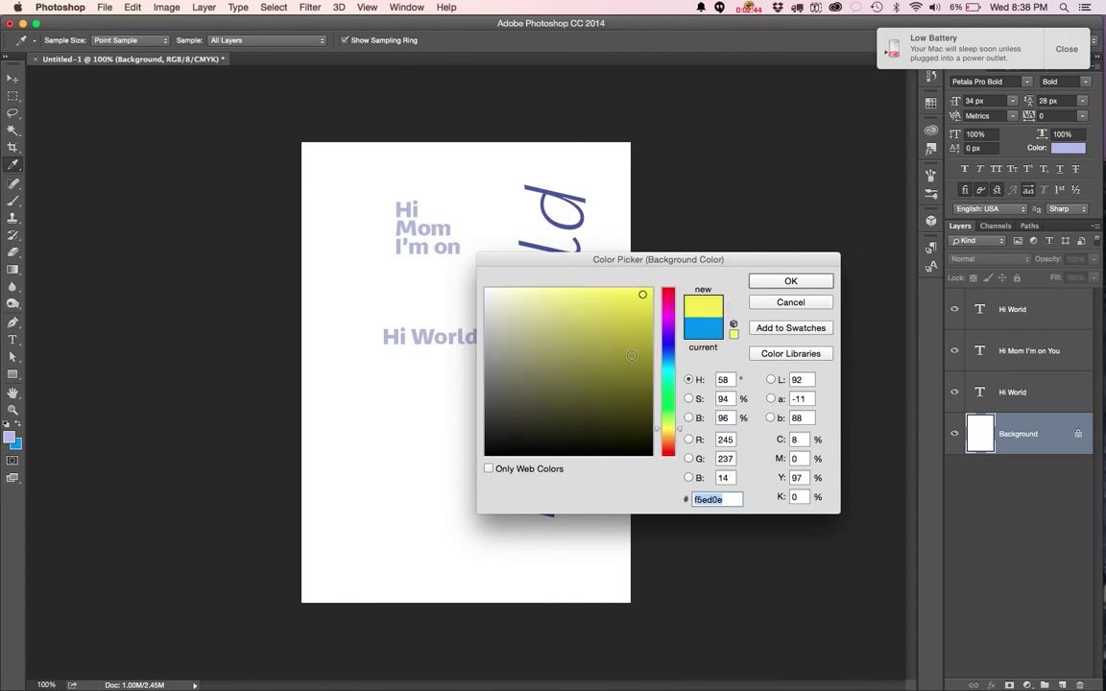
{"action": "left_click", "coordinate": [768, 280]}
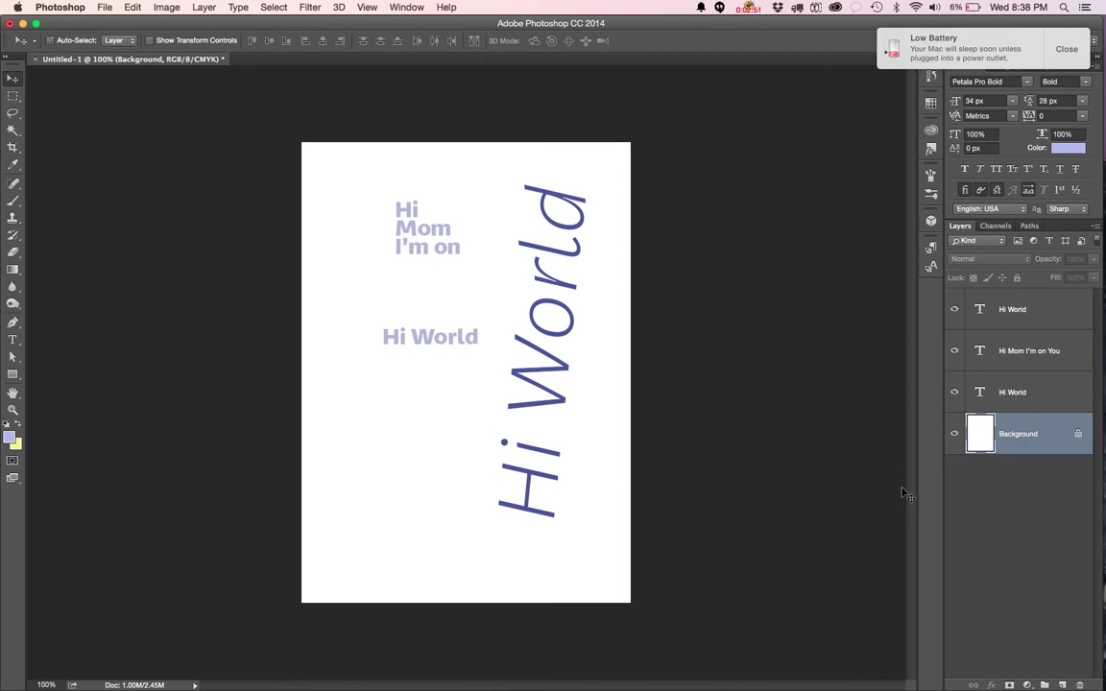
{"action": "key", "text": "super+BackSpace"}
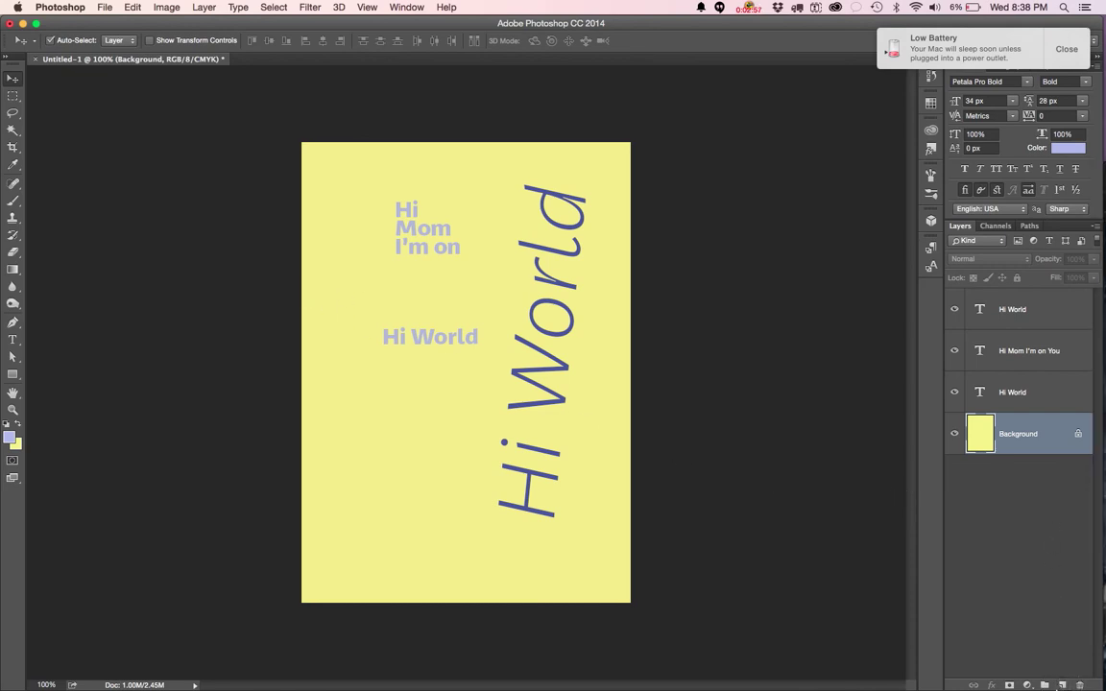
Add a new layer directly above the Background and fill it with the same yellow background color.
{"action": "left_click", "coordinate": [1061, 685]}
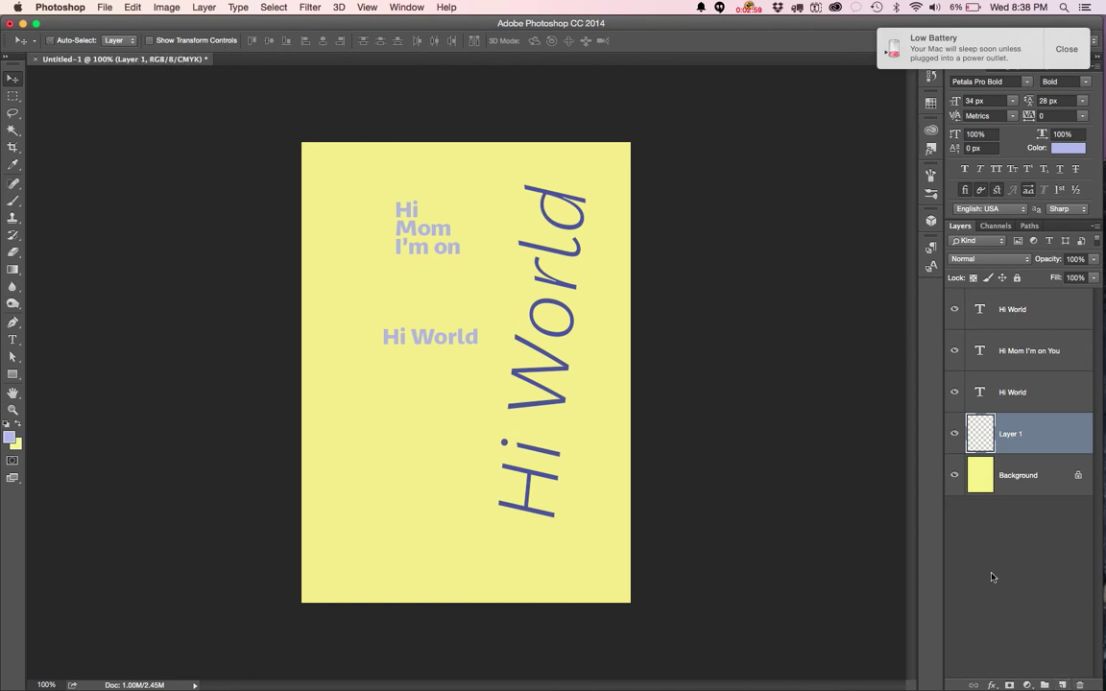
{"action": "key", "text": "super+BackSpace"}
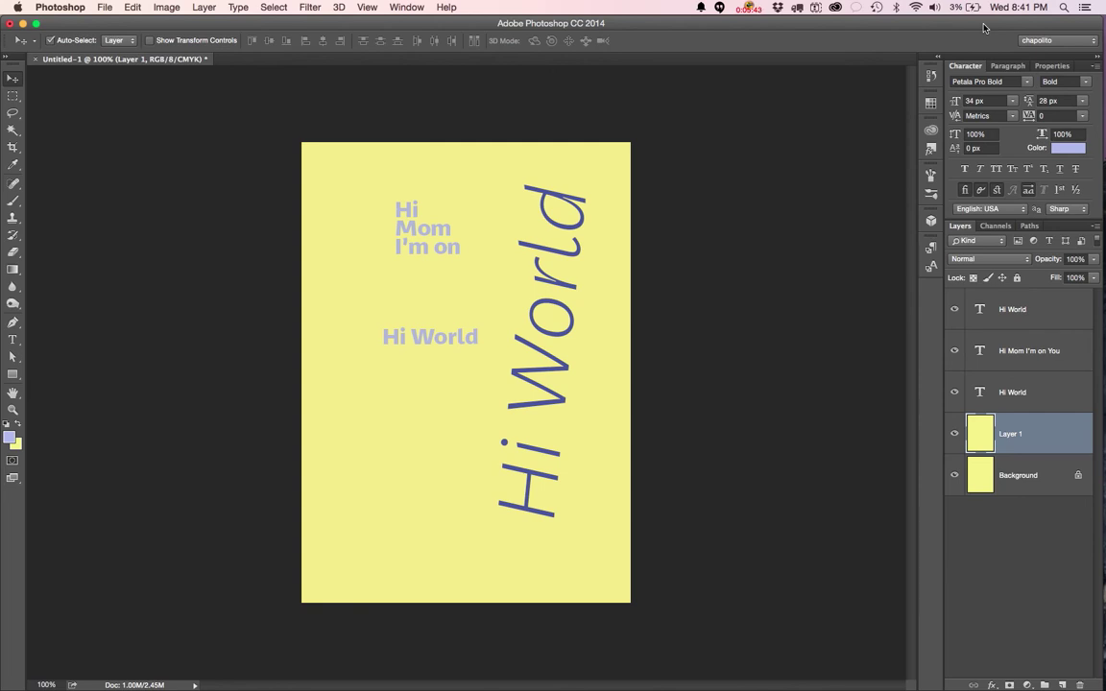
{"action": "key", "text": "super+n"}
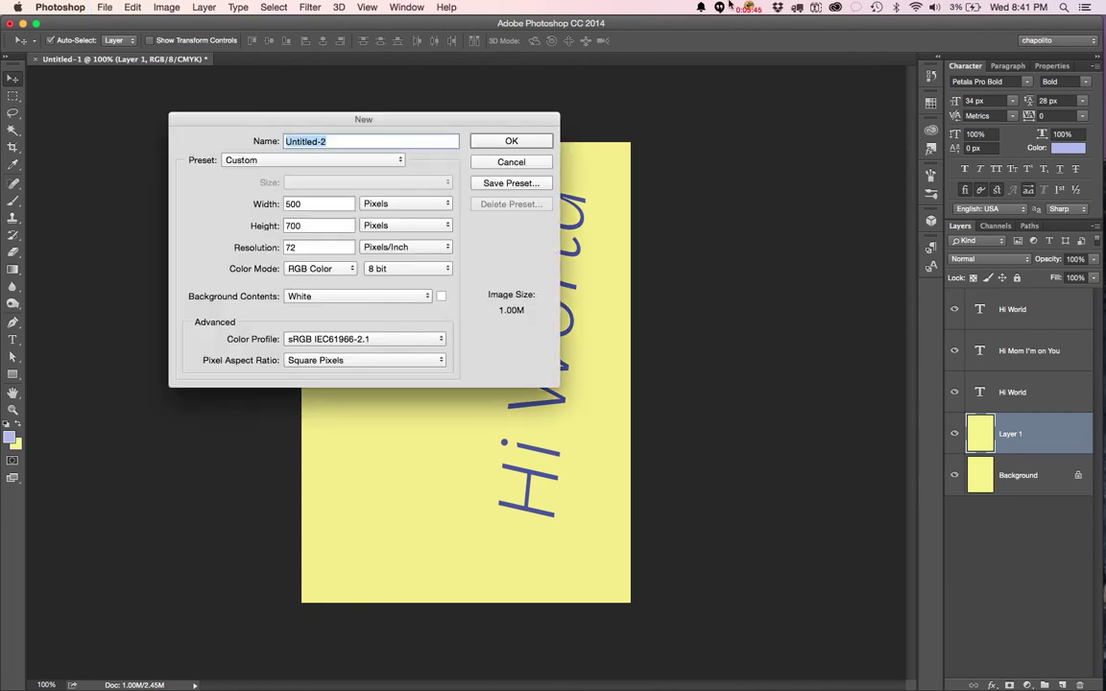
{"action": "left_click", "coordinate": [514, 163]}
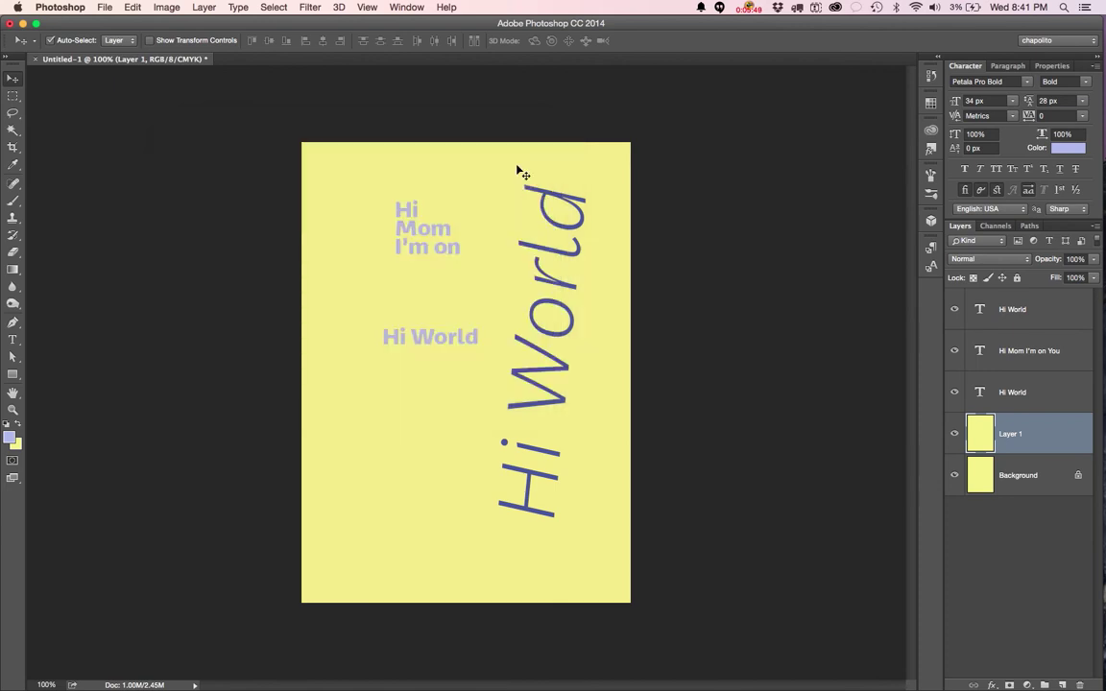
{"action": "key", "text": "t"}
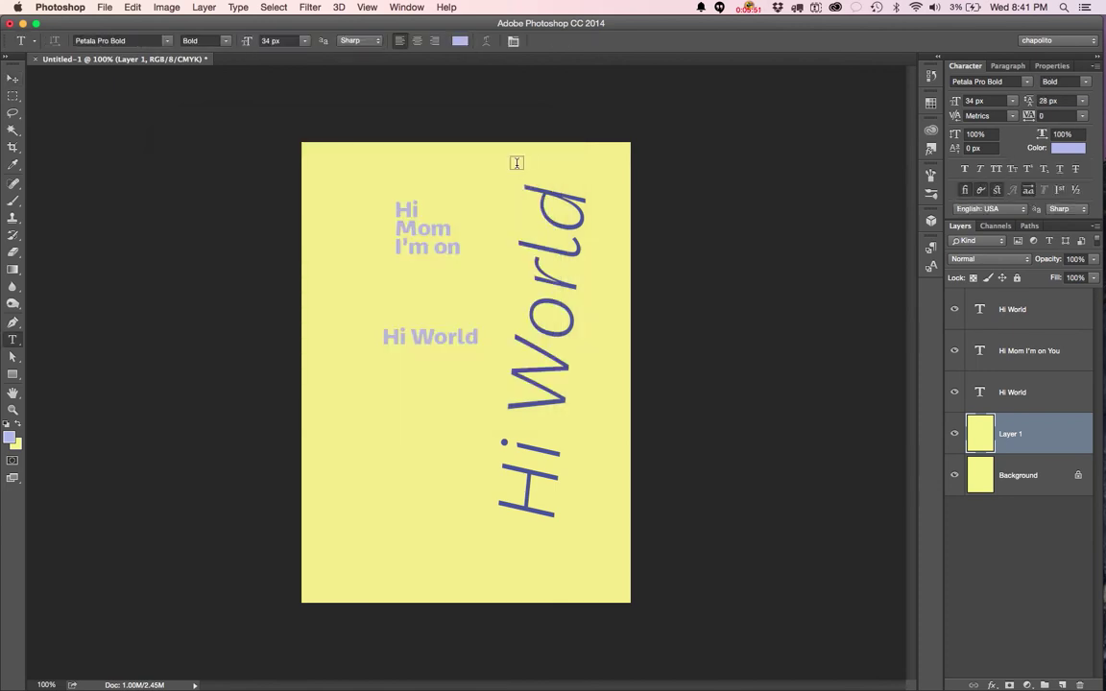
{"action": "key", "text": "v"}
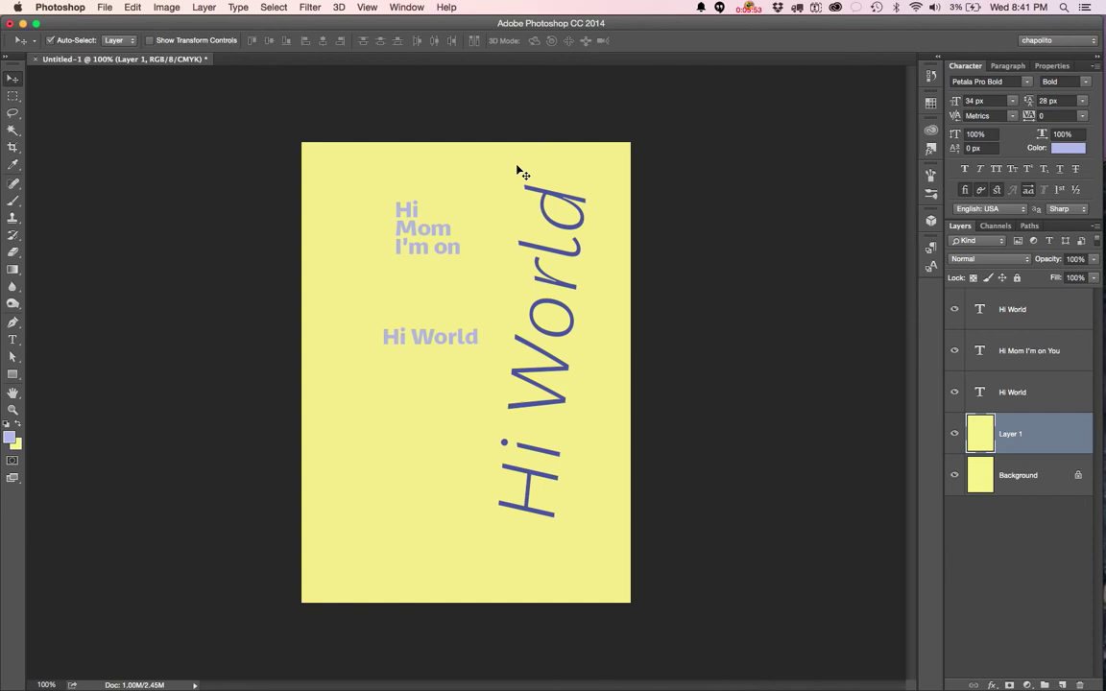
Nudge the bold Hi World line straight up, closer to the Hi Mom text.
{"action": "left_click", "coordinate": [455, 341]}
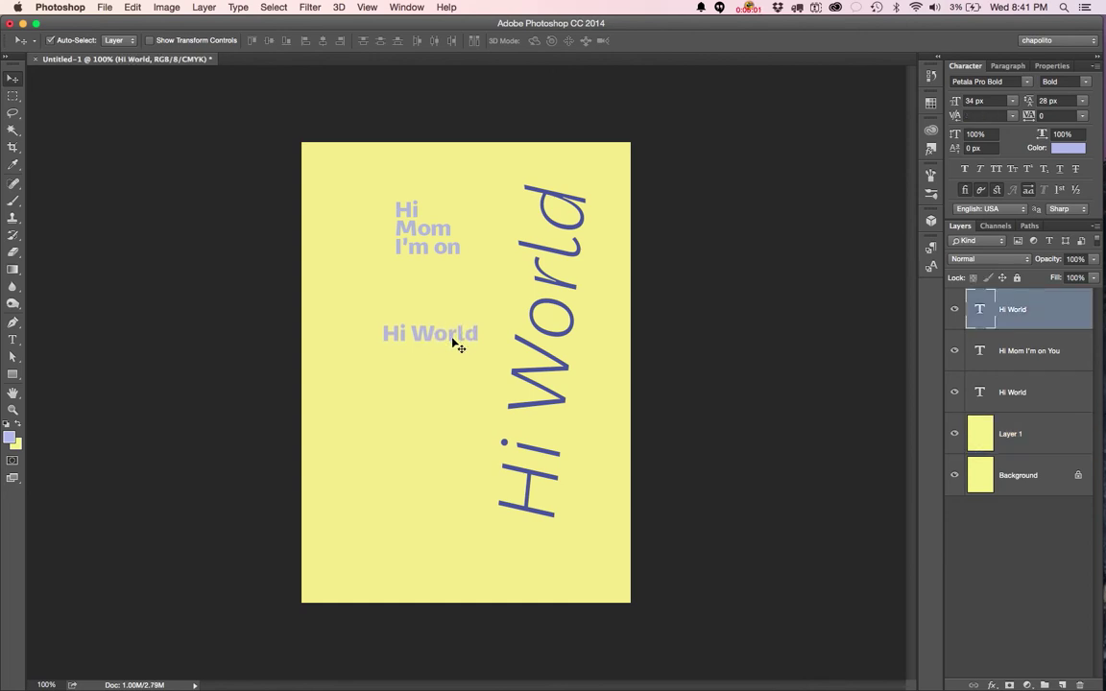
{"action": "key", "text": "Up"}
{"action": "key", "text": "Up"}
{"action": "key", "text": "Up"}
{"action": "key", "text": "Up"}
{"action": "key", "text": "Up"}
{"action": "key", "text": "Up"}
{"action": "key", "text": "Up"}
{"action": "key", "text": "Up"}
{"action": "key", "text": "Up"}
{"action": "key", "text": "Up"}
{"action": "key", "text": "Up"}
{"action": "key", "text": "Up"}
{"action": "key", "text": "Up"}
{"action": "key", "text": "Up"}
{"action": "key", "text": "Up"}
{"action": "key", "text": "Up"}
{"action": "key", "text": "Up"}
{"action": "key", "text": "Up"}
{"action": "key", "text": "Up"}
{"action": "key", "text": "Up"}
{"action": "key", "text": "Up"}
{"action": "key", "text": "Up"}
{"action": "key", "text": "Up"}
{"action": "key", "text": "Up"}
{"action": "key", "text": "Up"}
{"action": "key", "text": "Up"}
{"action": "key", "text": "Up"}
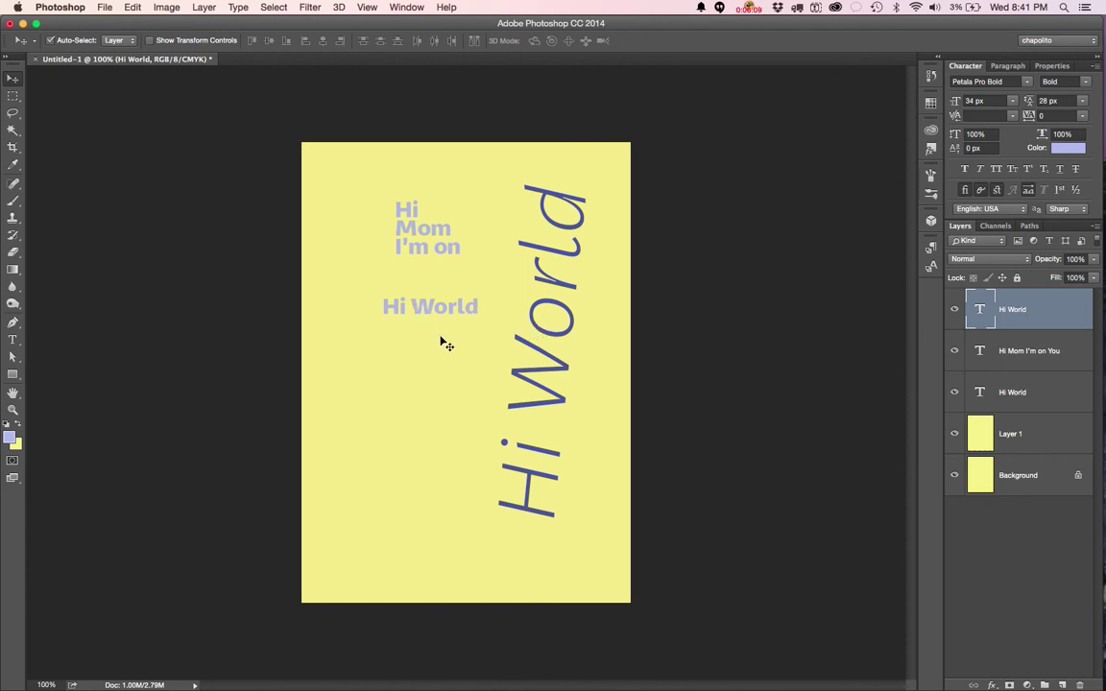
Try enlarging the bold Hi World line to about 162% and rotating it -90° with Free Transform, and undo the transform.
{"action": "key", "text": "super+t"}
{"action": "left_click_drag", "start_coordinate": [480, 322], "coordinate": [481, 223]}
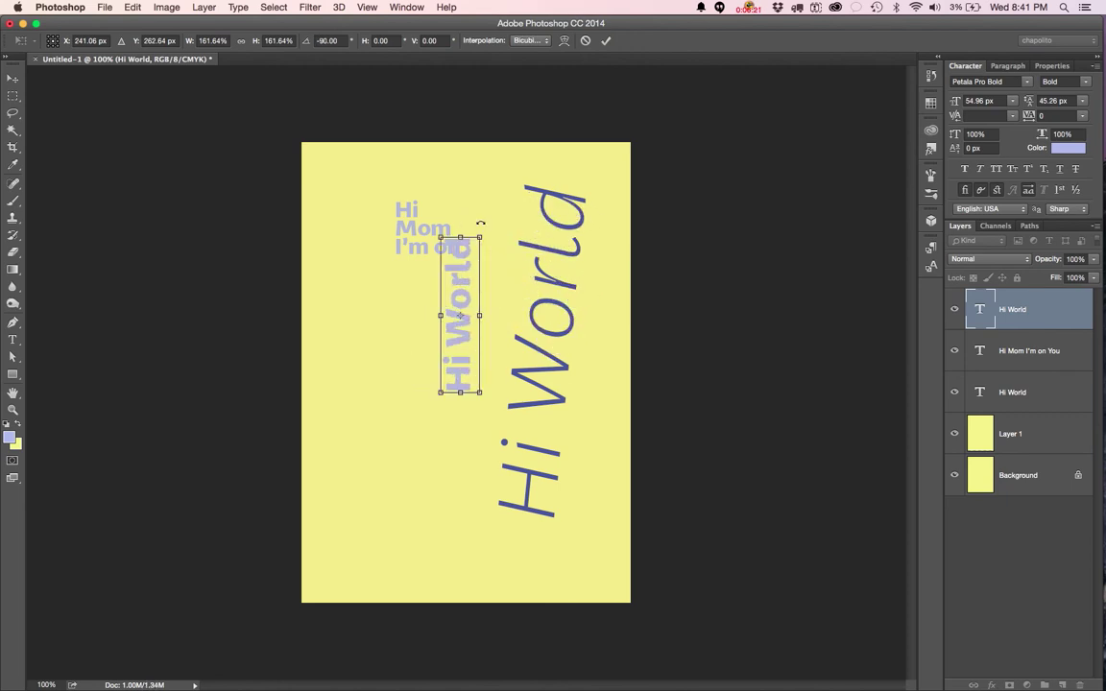
{"action": "key", "text": "Return"}
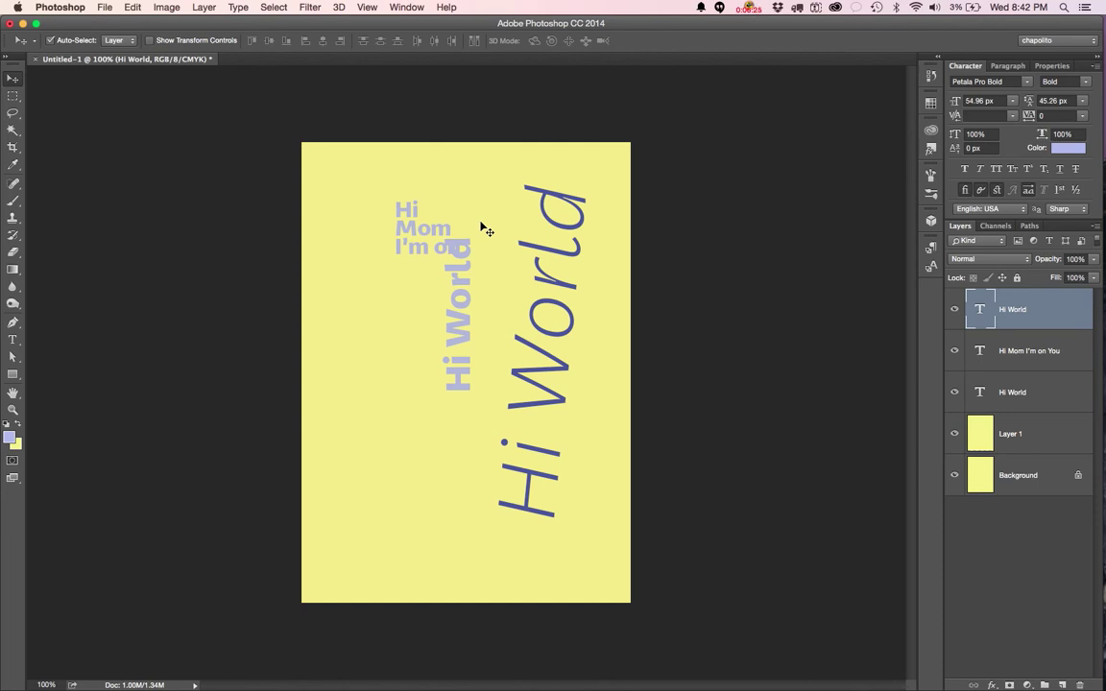
{"action": "key", "text": "super+z"}
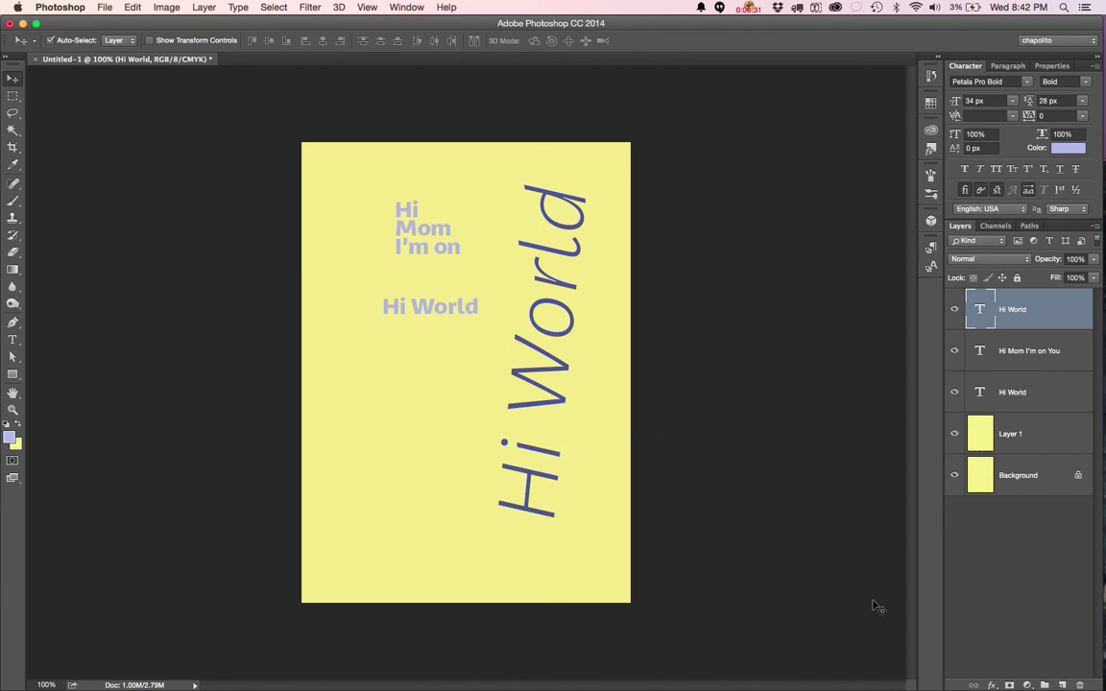
Set the background color to green (#77f77a) and fill Layer 1 with it.
{"action": "left_click", "coordinate": [1022, 435]}
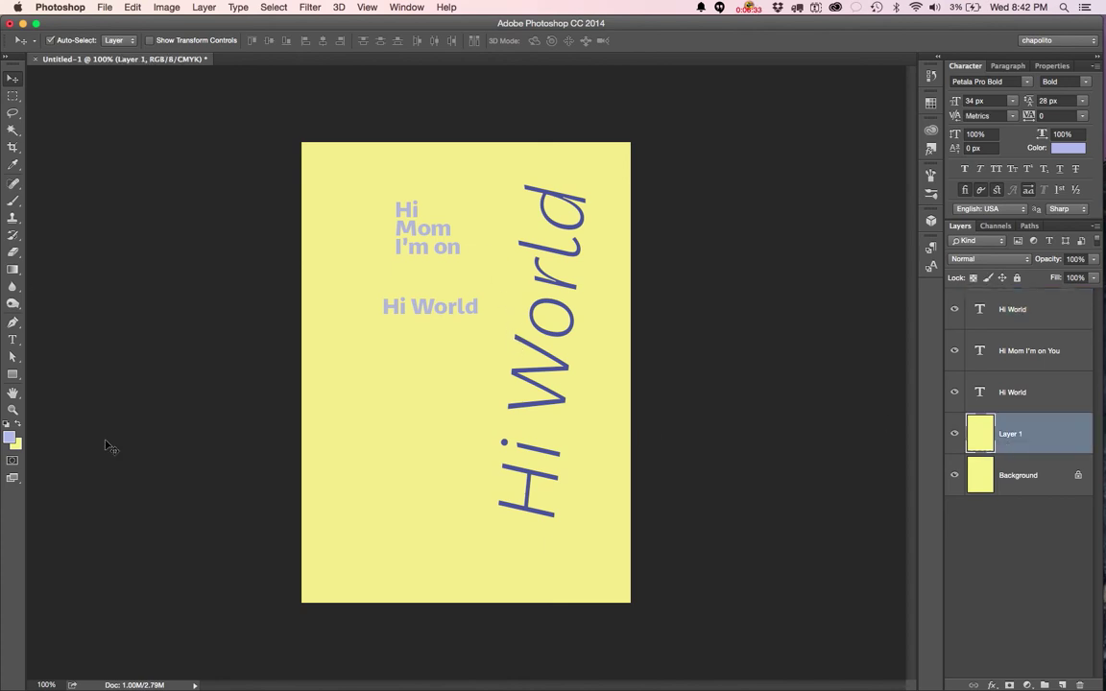
{"action": "left_click", "coordinate": [17, 439]}
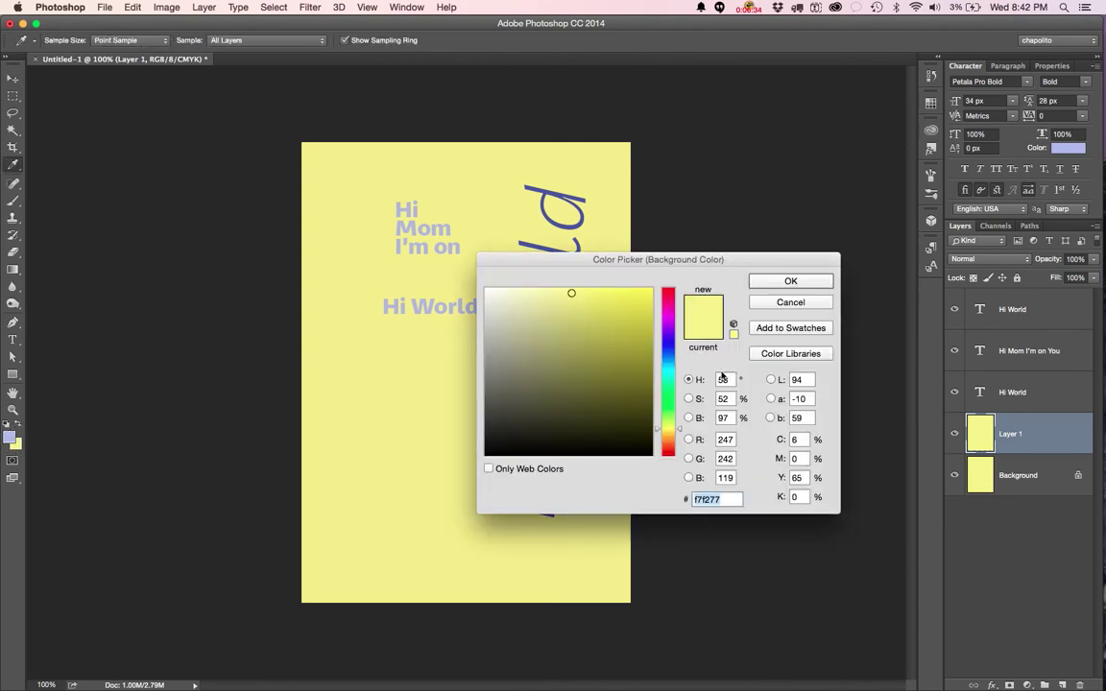
{"action": "left_click", "coordinate": [668, 400]}
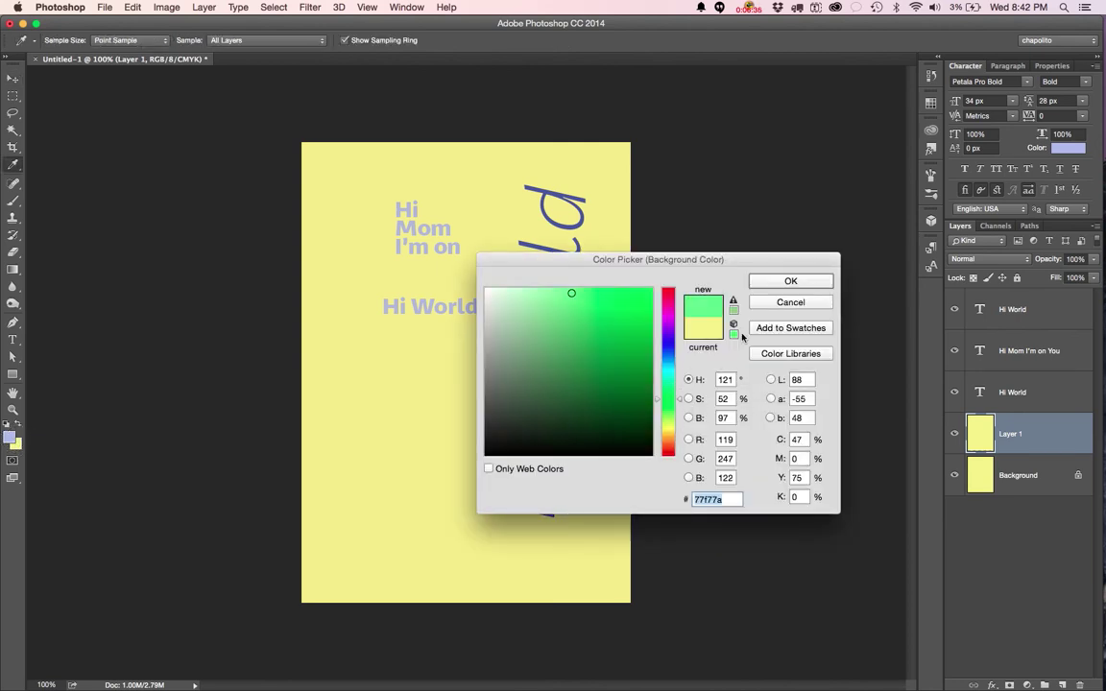
{"action": "left_click", "coordinate": [787, 280]}
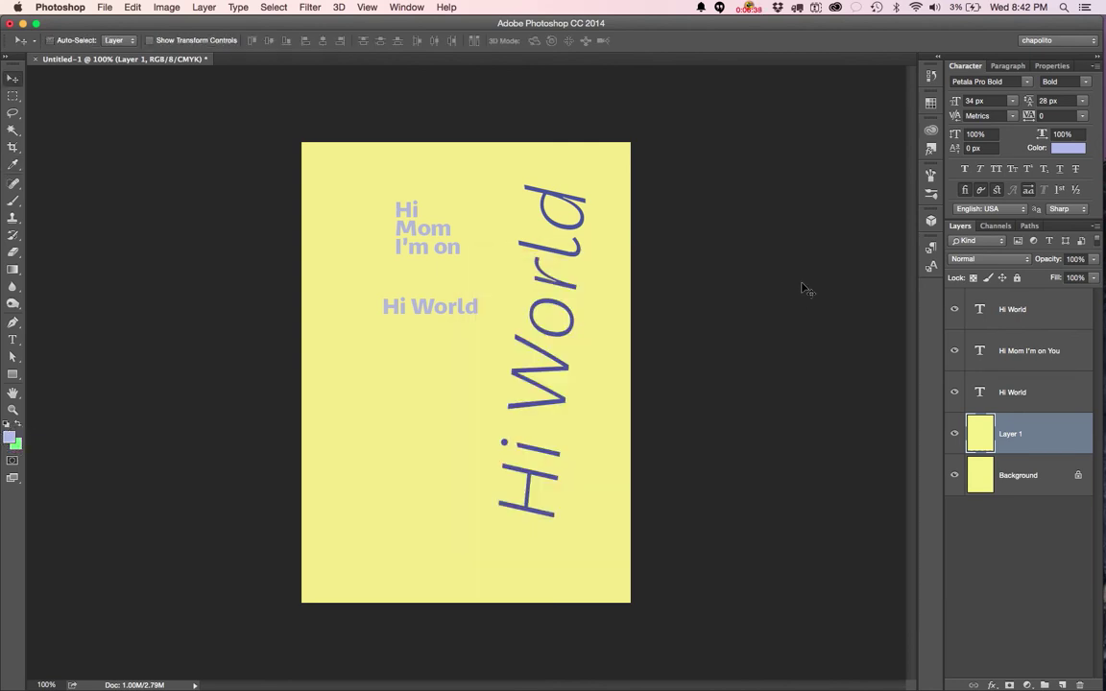
{"action": "key", "text": "super+BackSpace"}
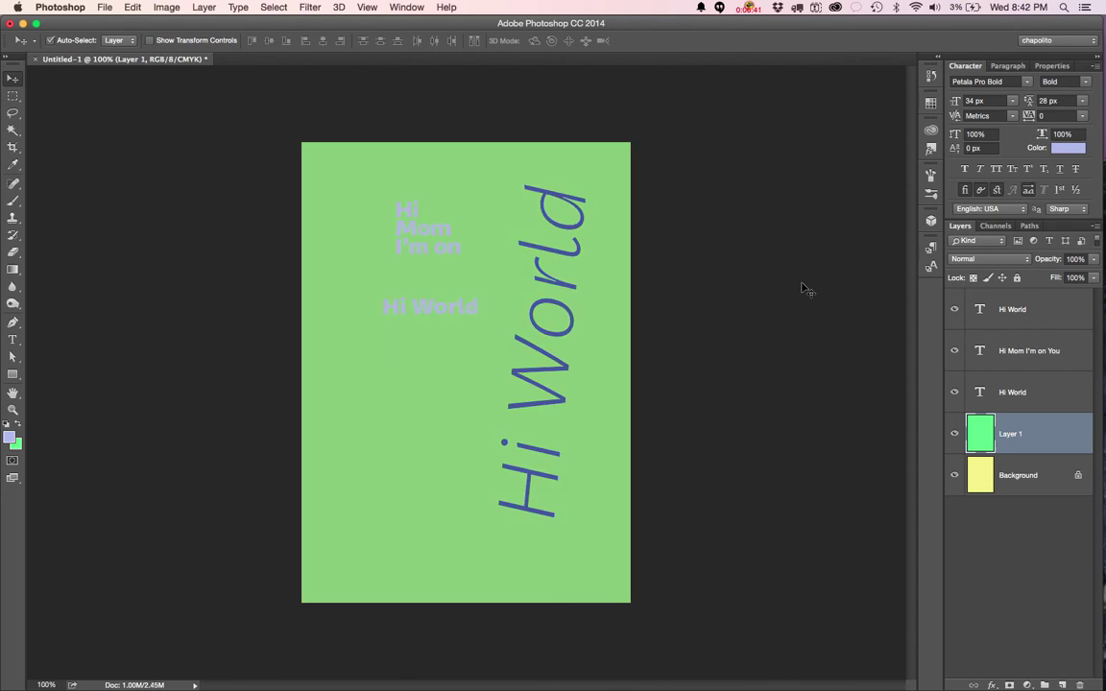